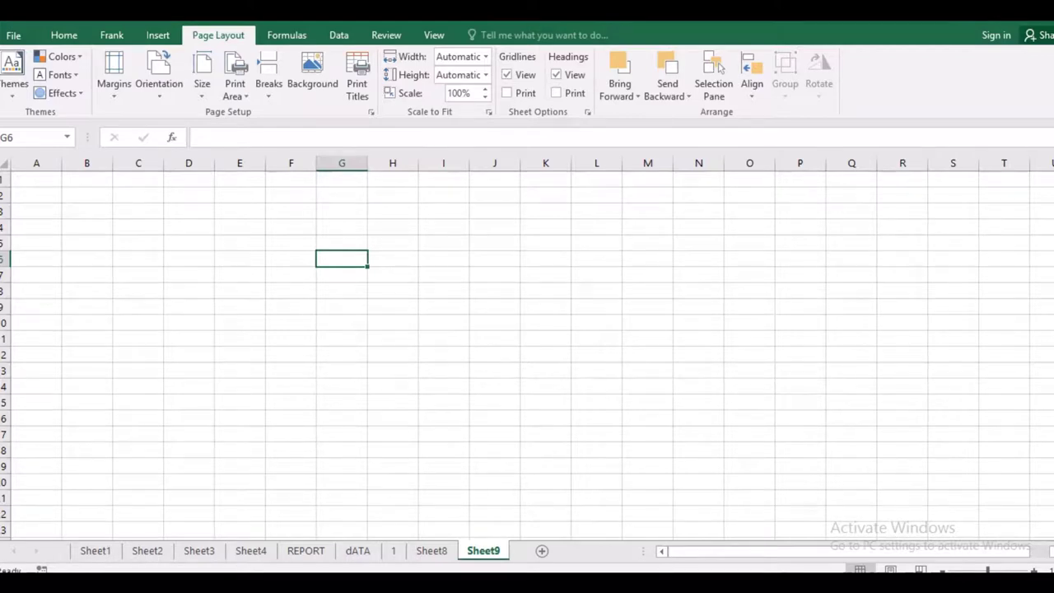
- Apply Merge Across to E4:G19 so each row from 4 to 19 becomes one E–G cell
left_click_drag(240, 227, 291, 434)
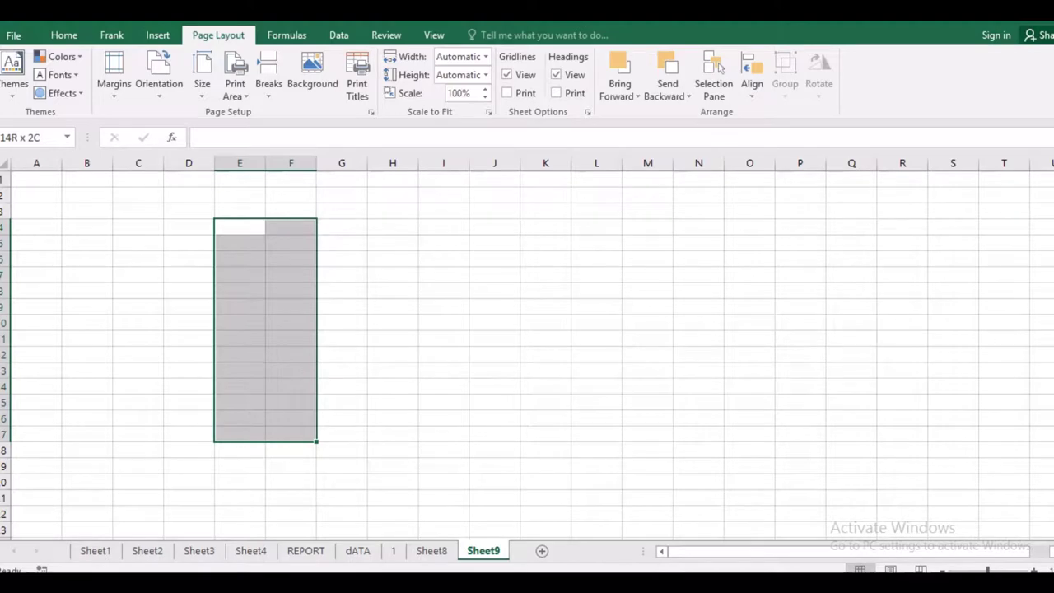
mouse_move(291, 435)
left_mouse_down()
mouse_move(291, 386)
mouse_move(342, 418)
mouse_move(342, 465)
left_mouse_up()
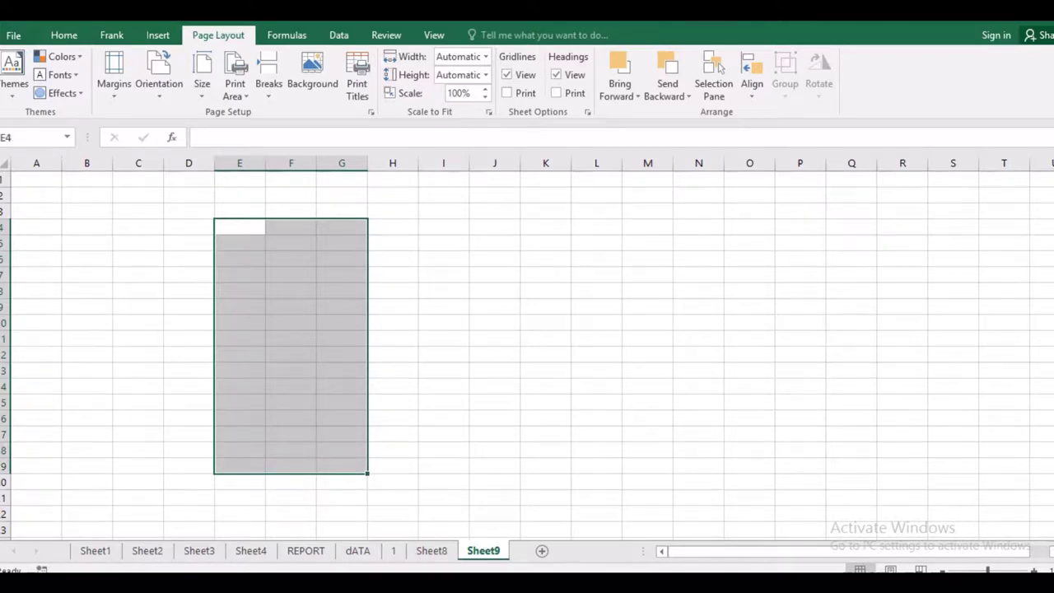
left_click(63, 35)
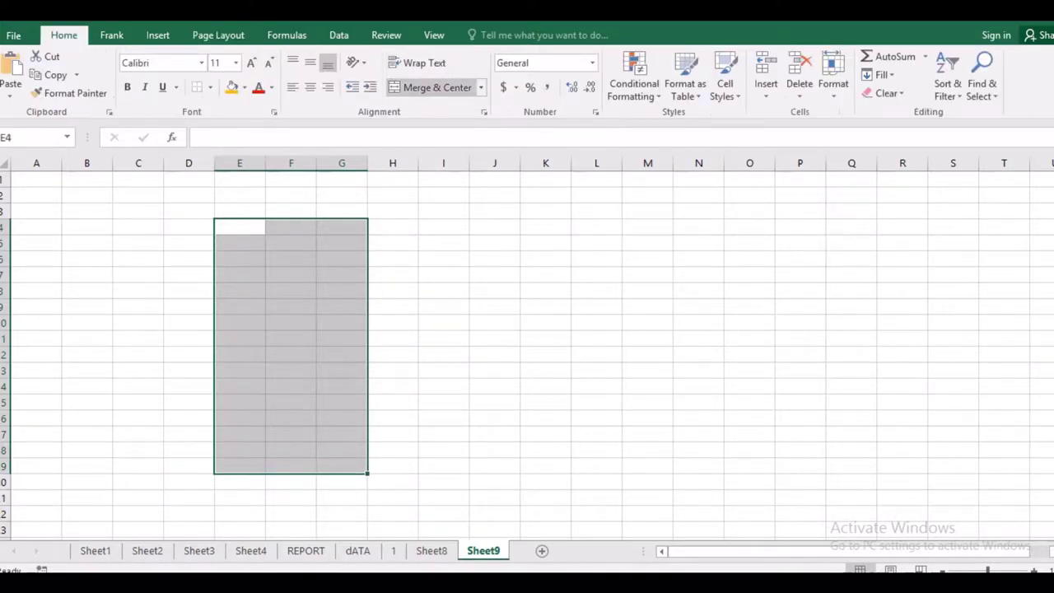
left_click(432, 87)
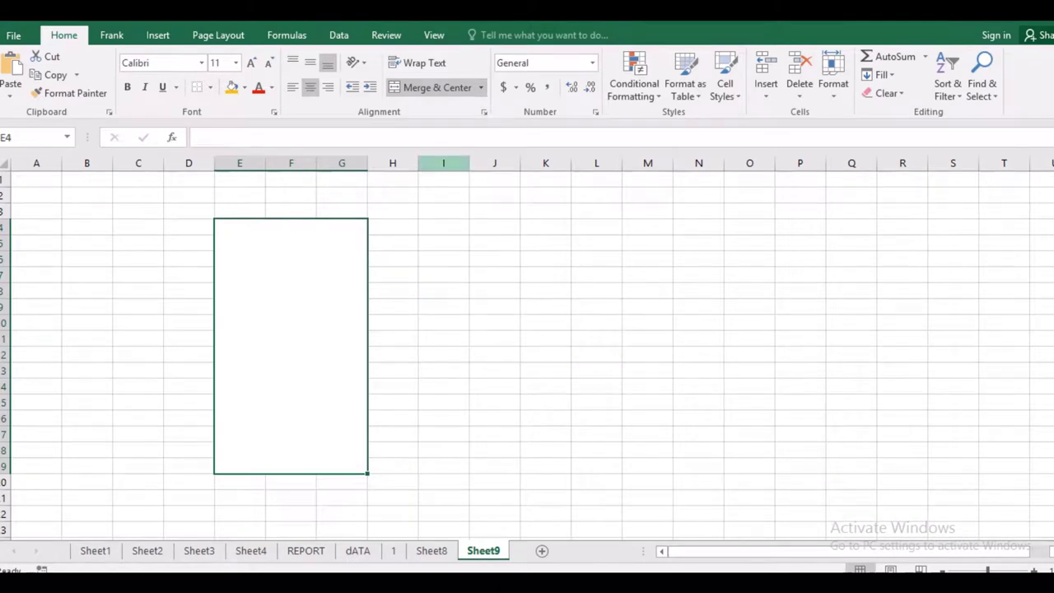
left_click(481, 87)
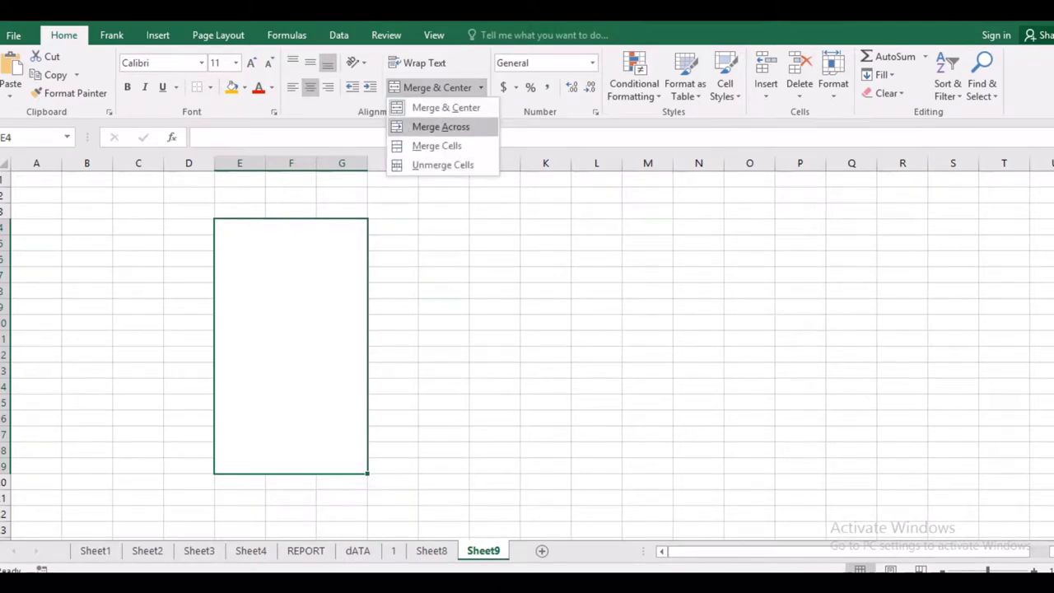
left_click(437, 125)
left_click(291, 225)
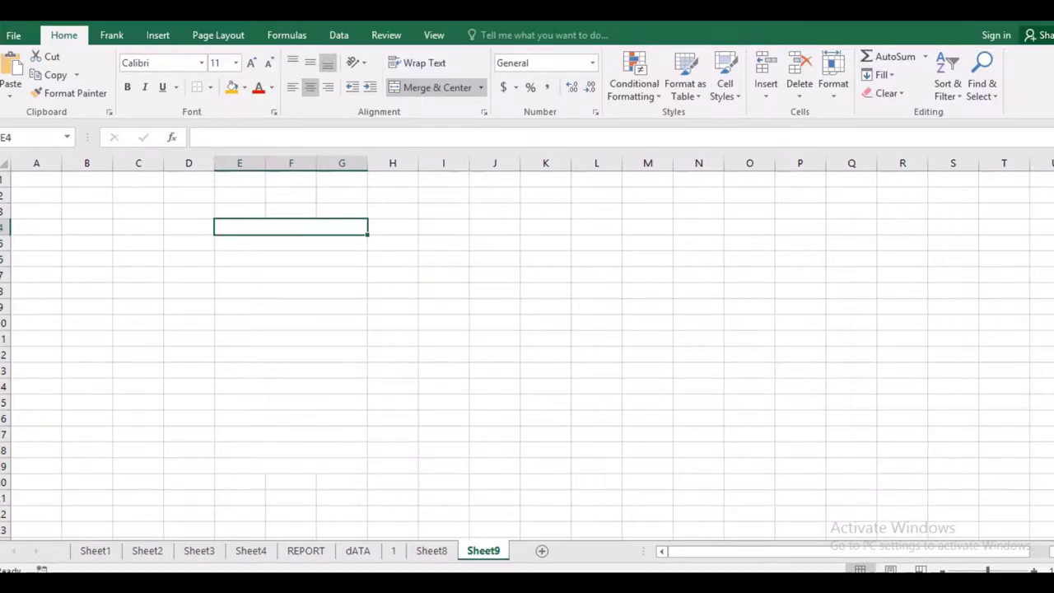
left_click(291, 242)
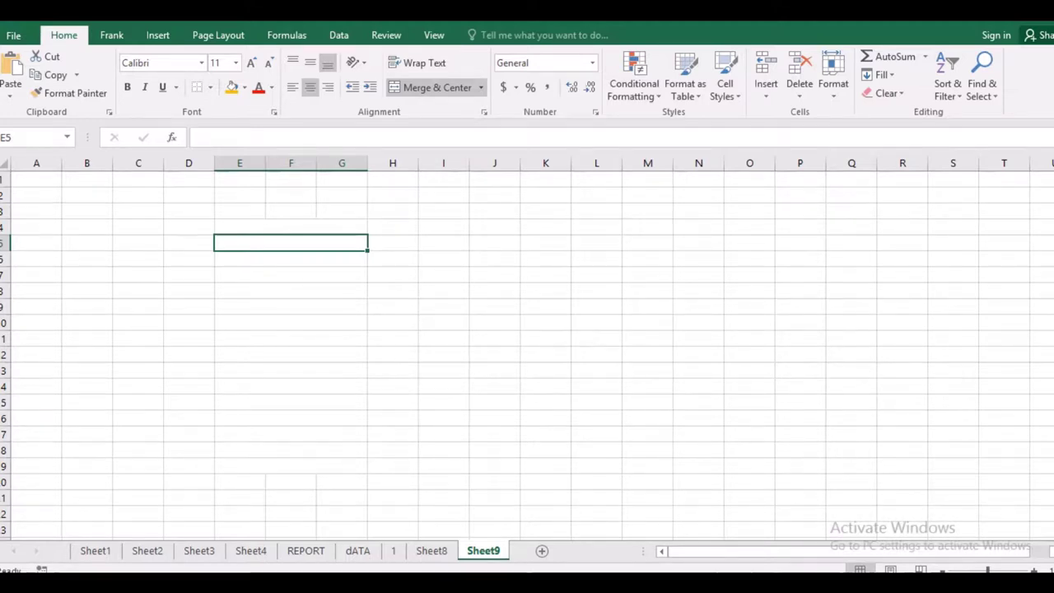
- Merge and center E1:I4 and enter the title 'Loan /Emi Amount'
left_click(290, 274)
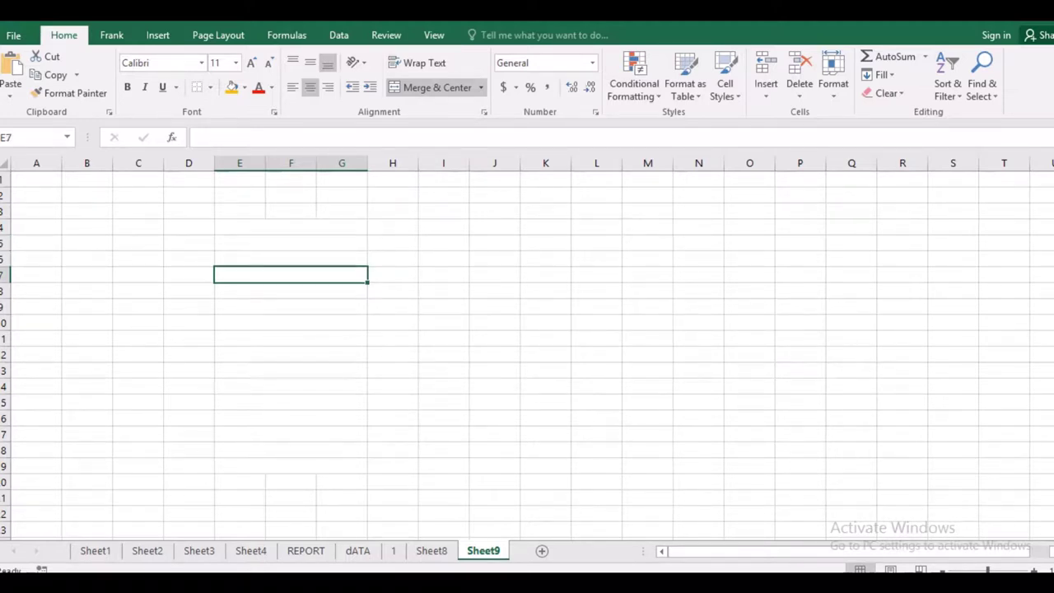
left_click(290, 242)
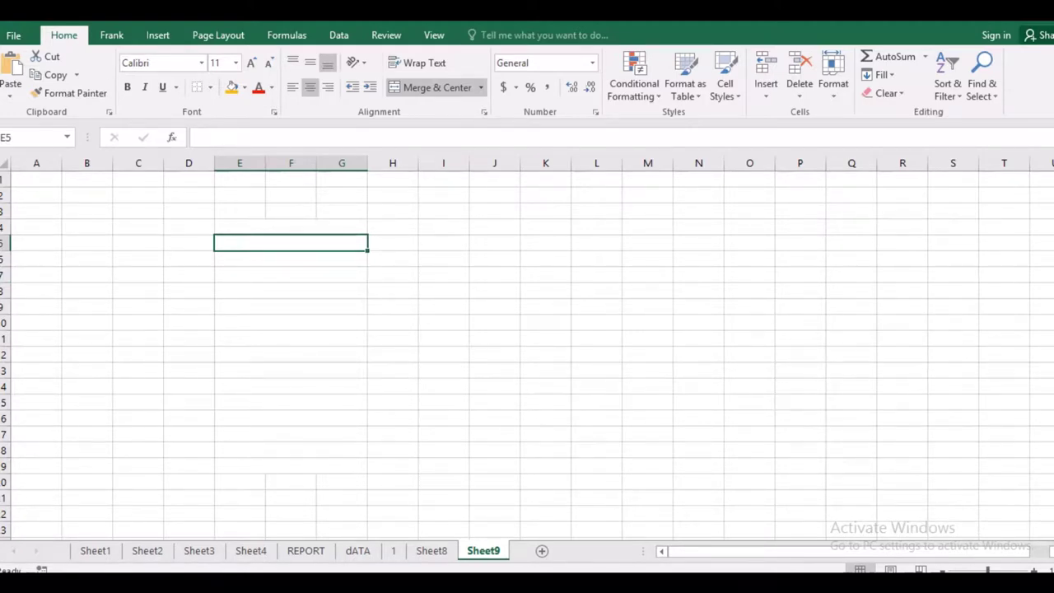
left_click_drag(291, 179, 444, 227)
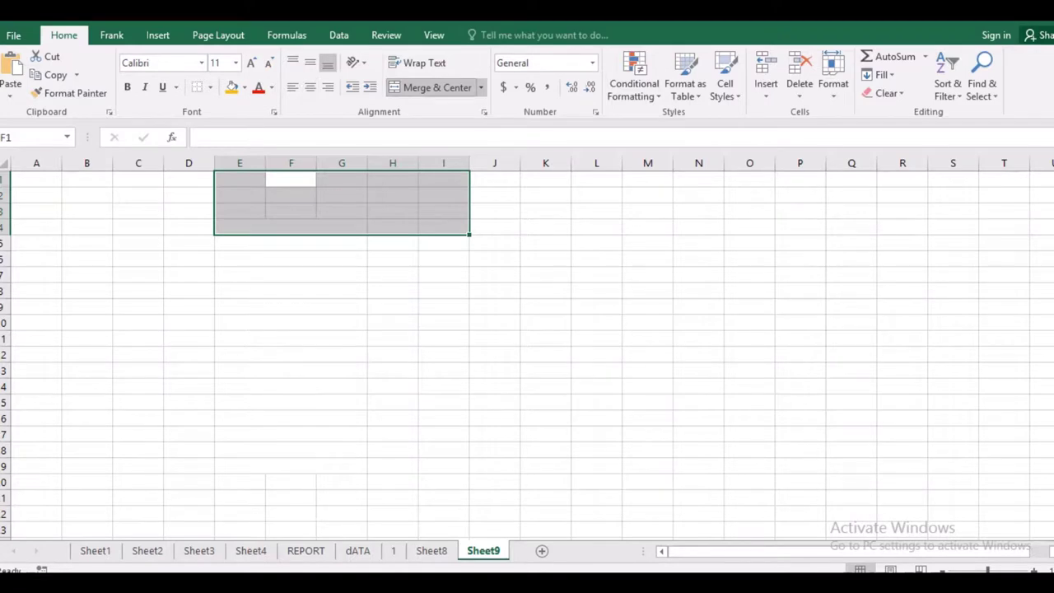
key("shift+Tab")
left_click(430, 87)
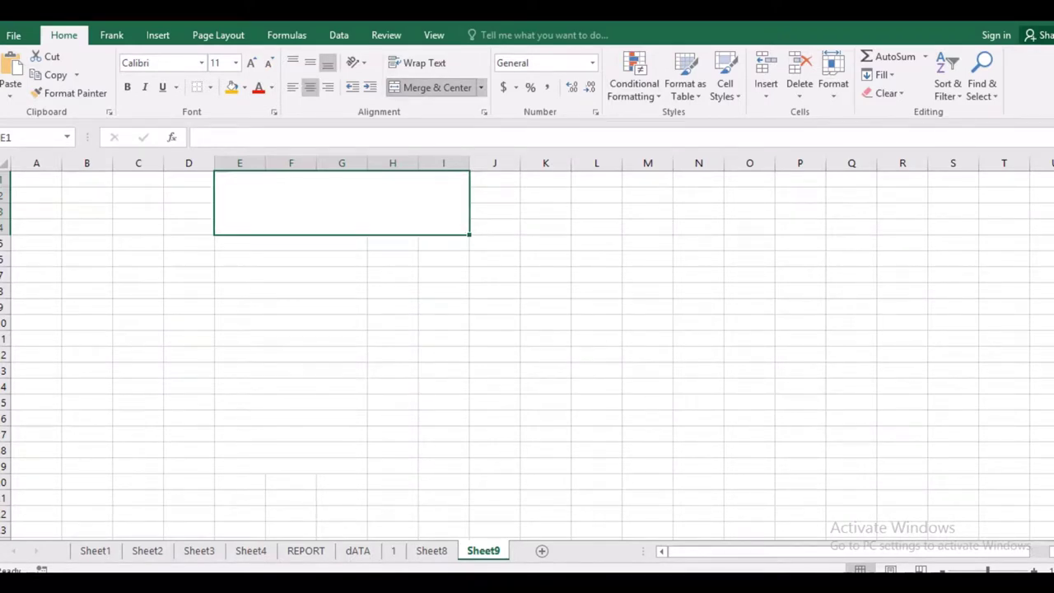
type("Loan ")
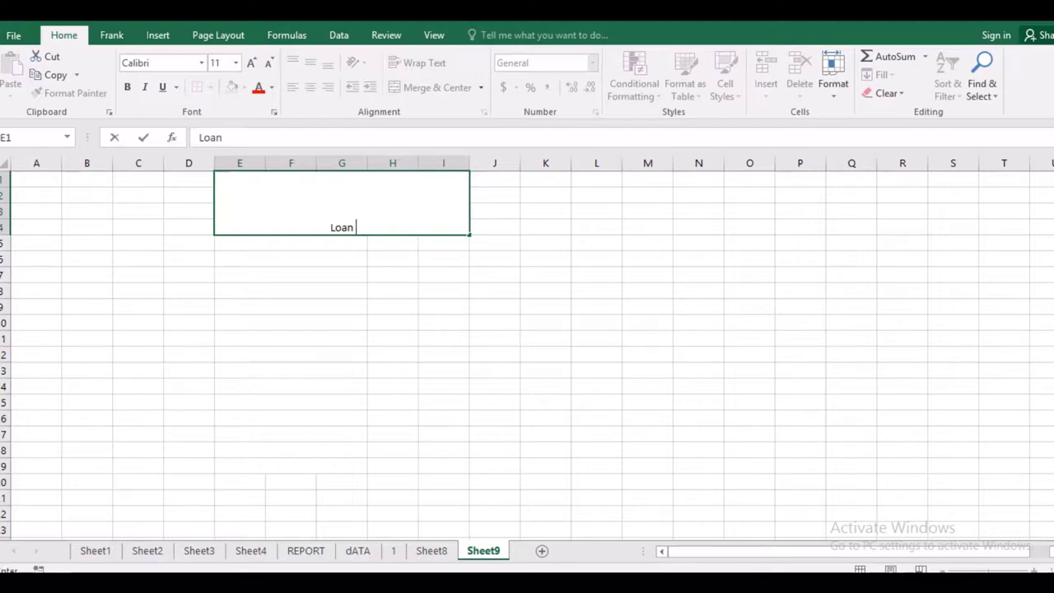
type("/Em")
type("i ")
type("Amouunt")
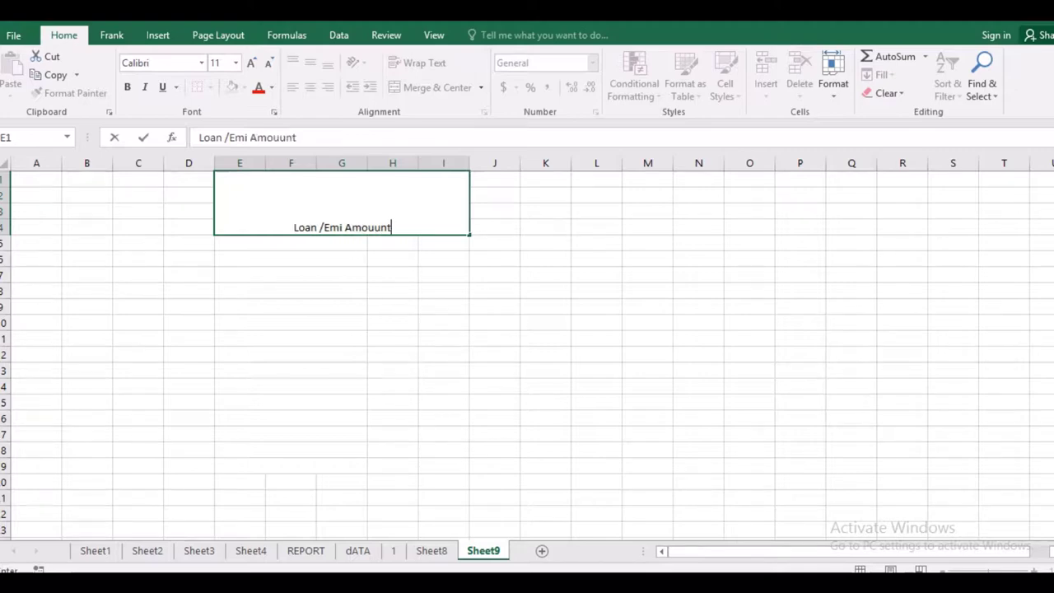
key("BackSpace")
key("BackSpace")
key("BackSpace")
type("n")
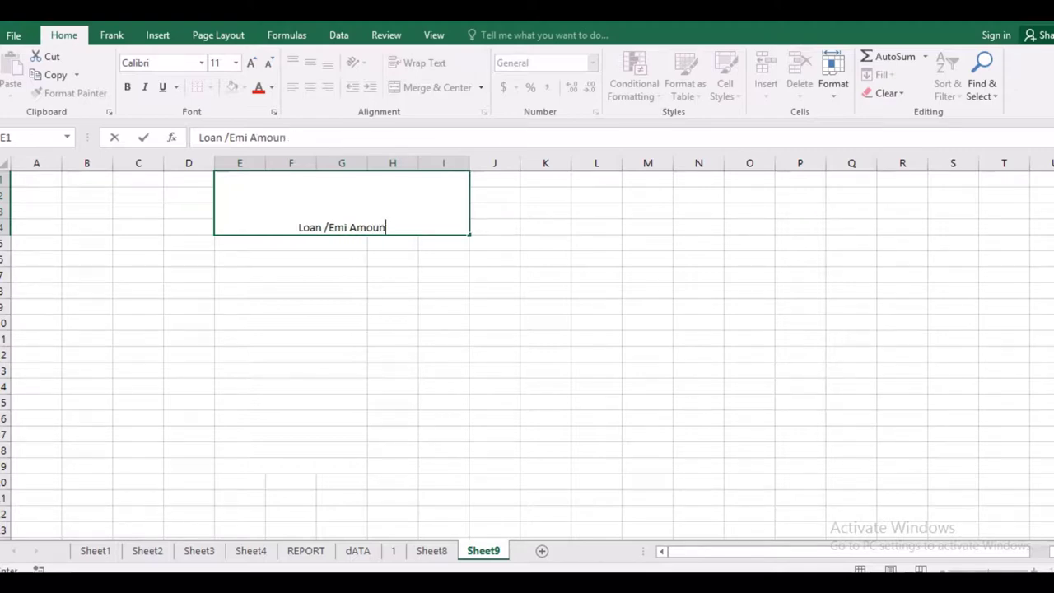
type("t")
left_click(443, 275)
- Format the title middle-aligned at 24 point in the Aharoni font
left_click(341, 202)
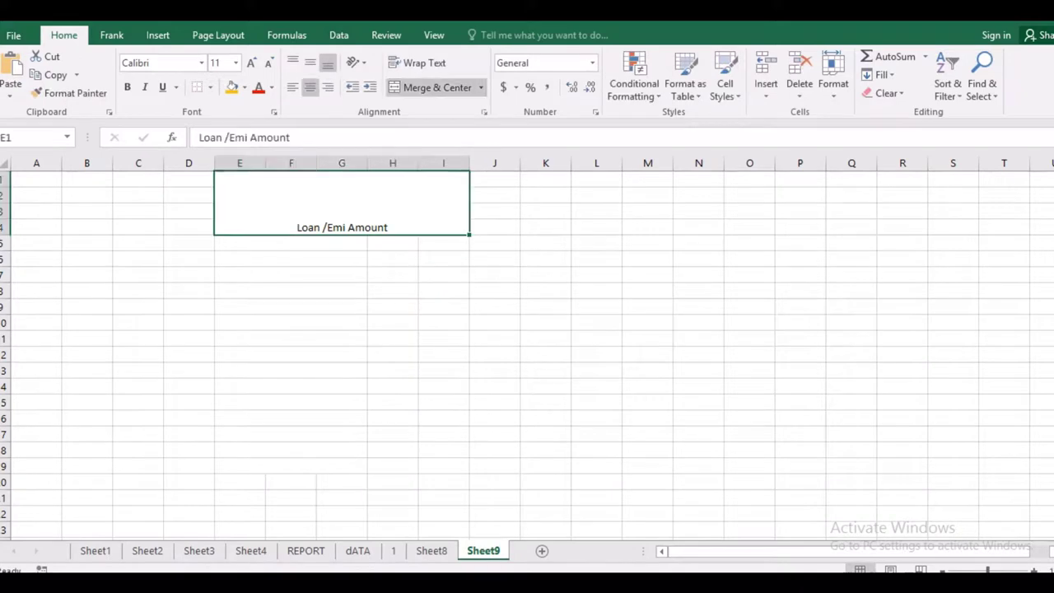
left_click(310, 63)
left_click(252, 62)
left_click(251, 62)
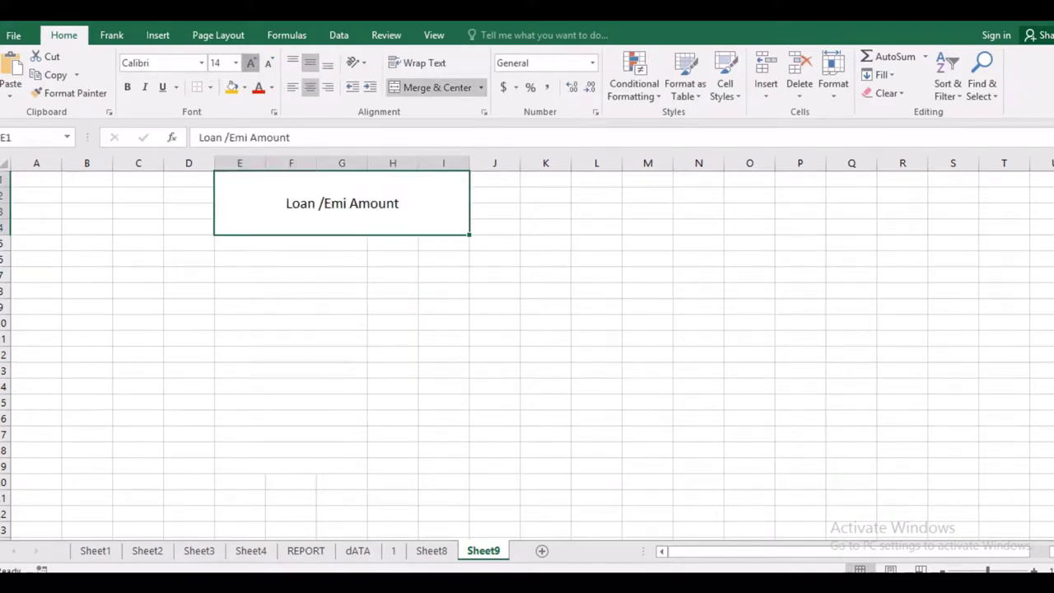
left_click(252, 62)
left_click(251, 63)
left_click(251, 62)
left_click(252, 63)
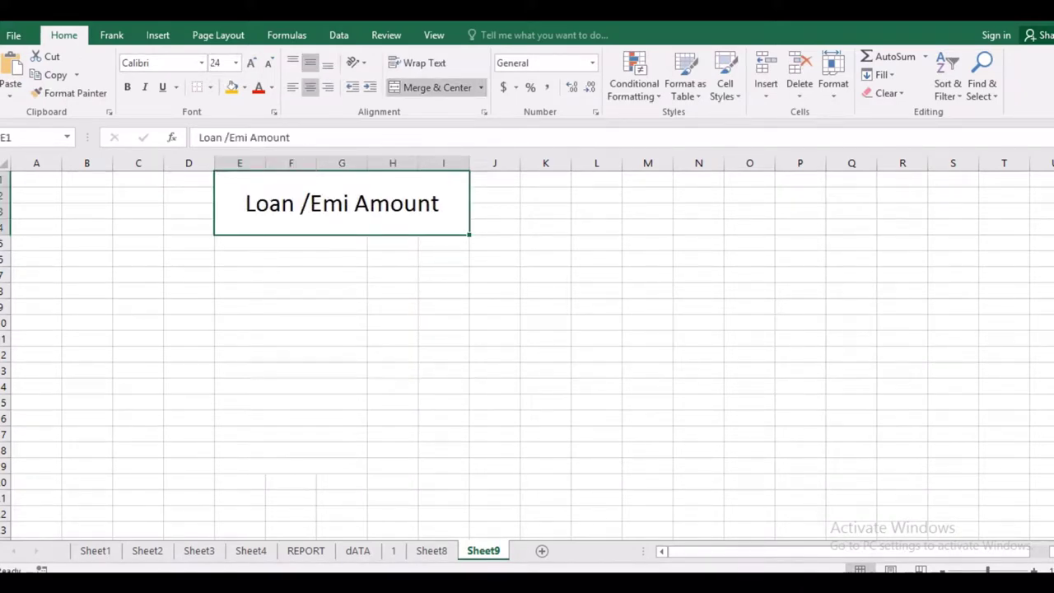
left_click(201, 62)
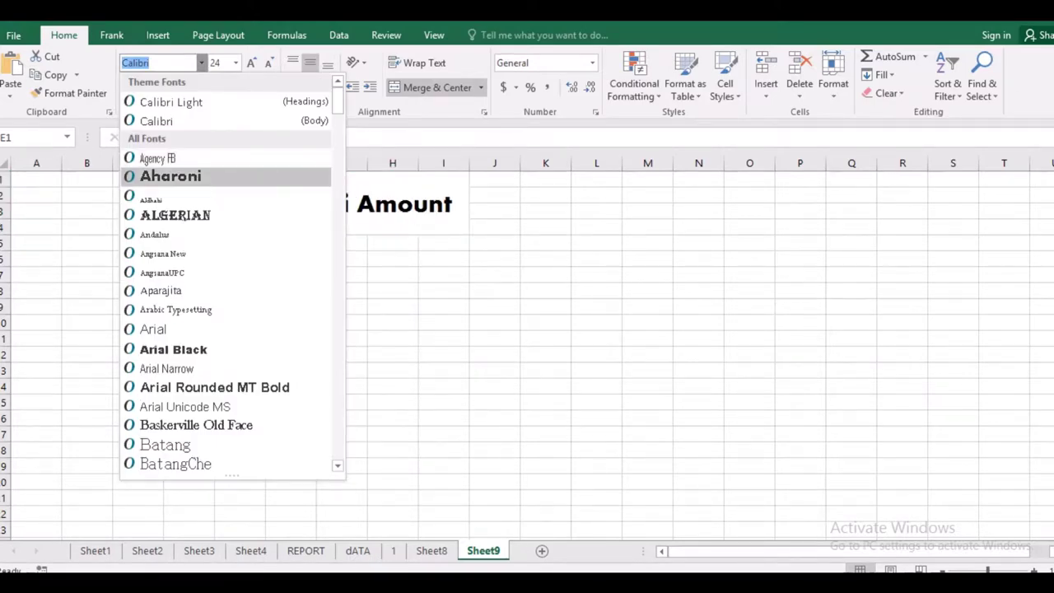
left_click(170, 176)
mouse_move(239, 275)
left_mouse_down()
mouse_move(341, 275)
mouse_move(342, 291)
left_mouse_up()
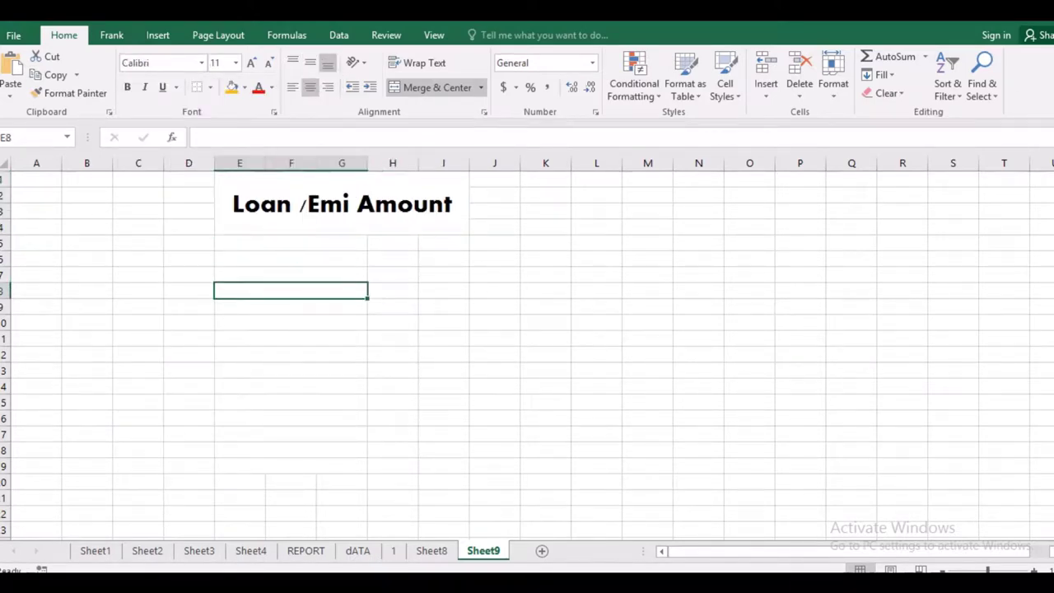
left_click_drag(239, 258, 342, 258)
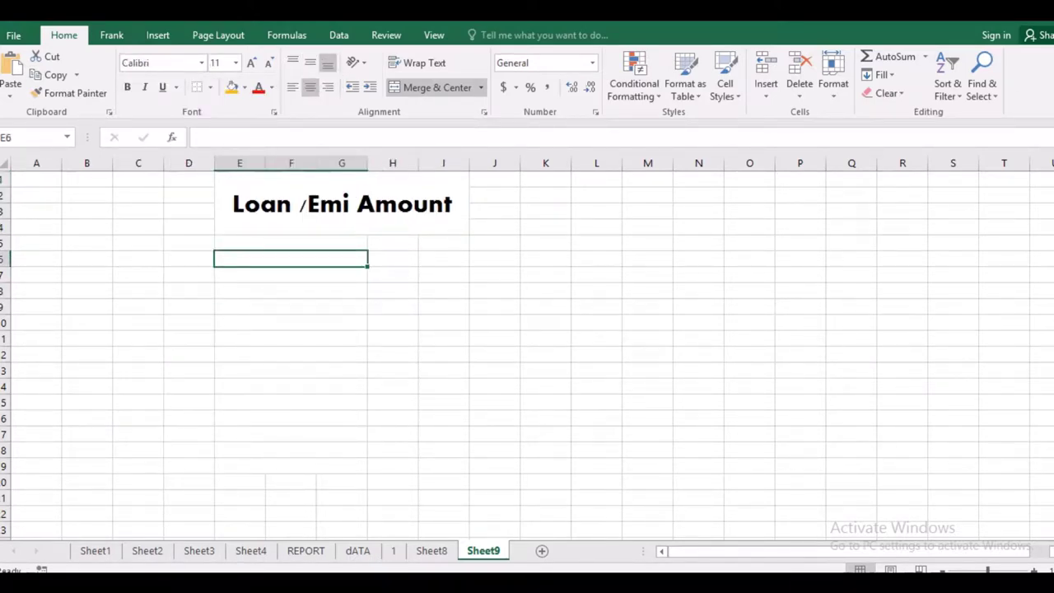
- Label row 6 'Loan amount' and enter 100000 beside it
type("Loan am")
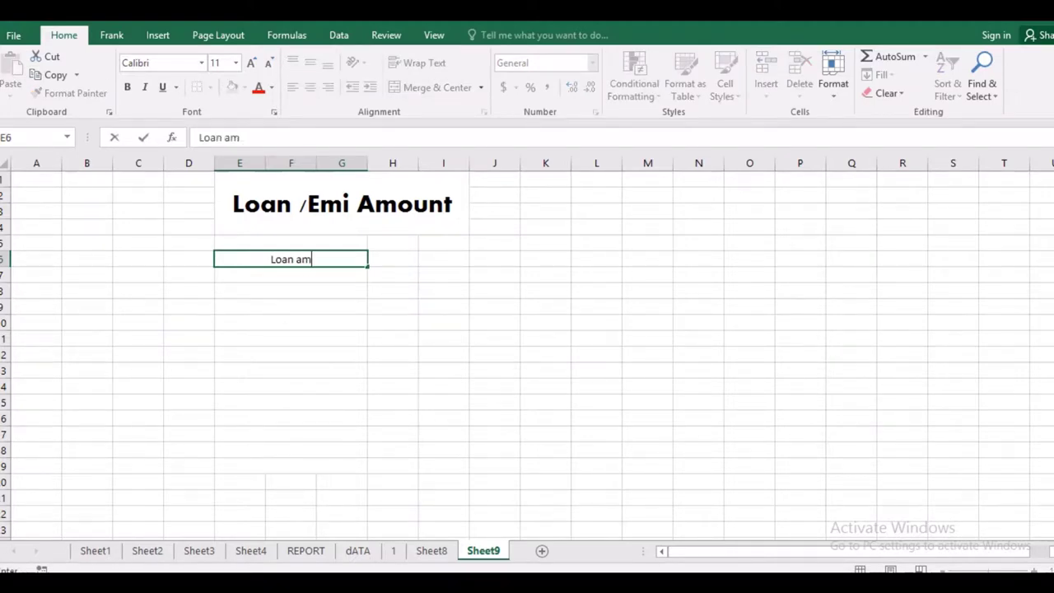
type("ount")
left_click(393, 259)
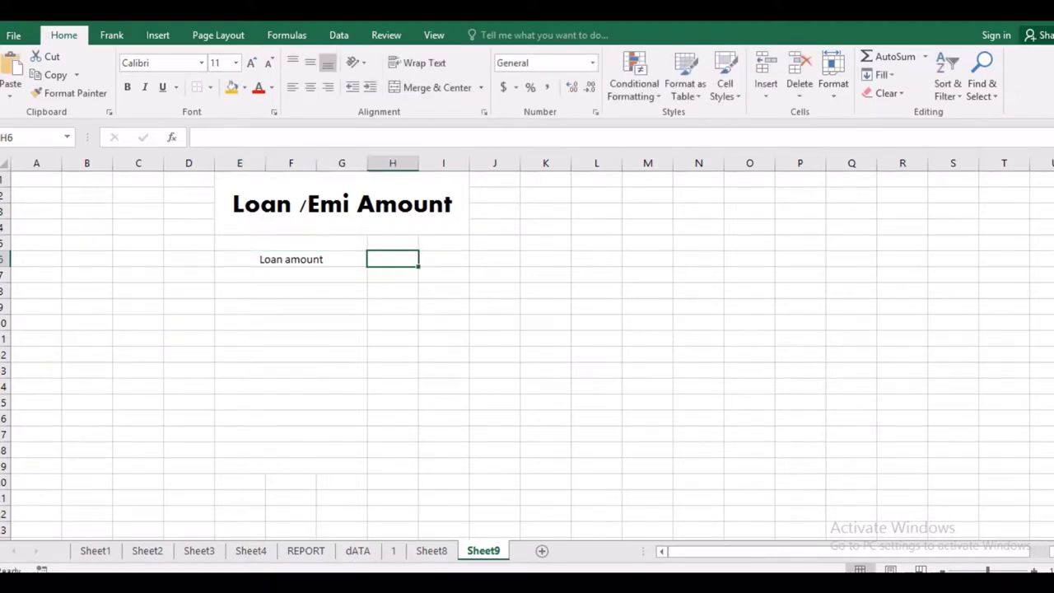
type("100")
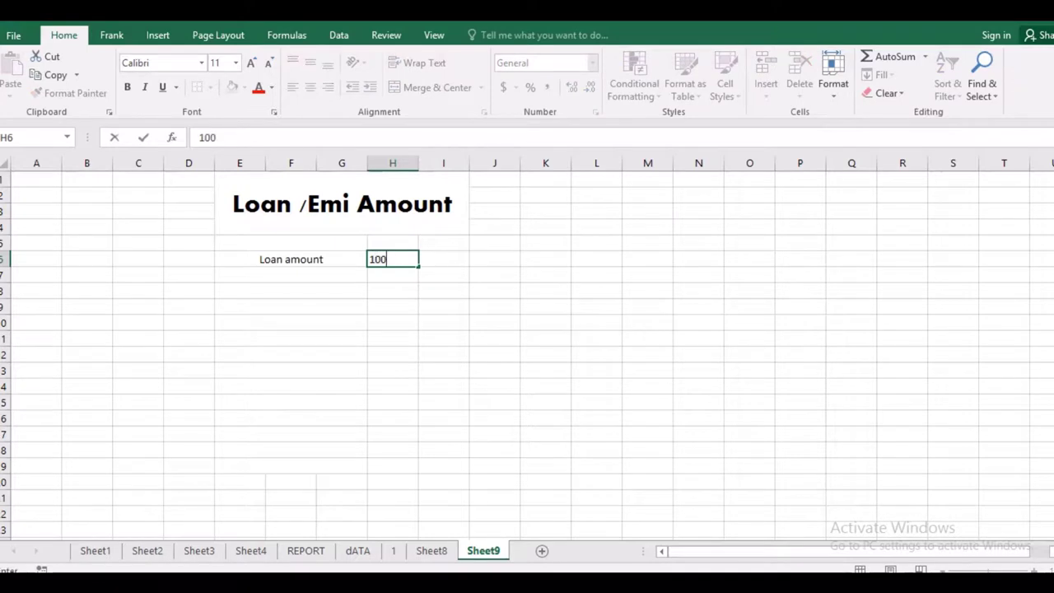
type("000")
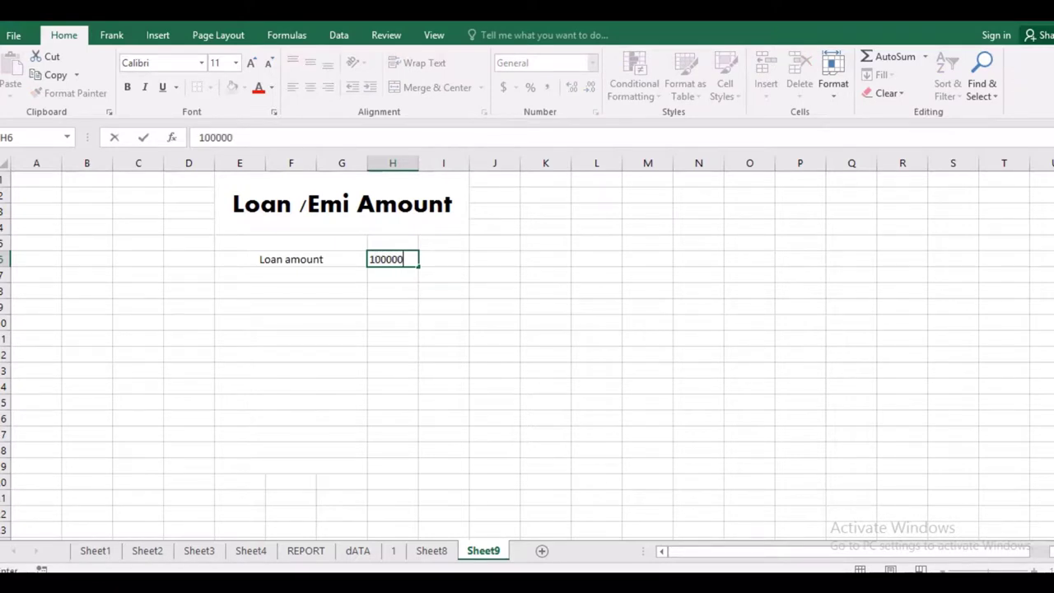
key("Return")
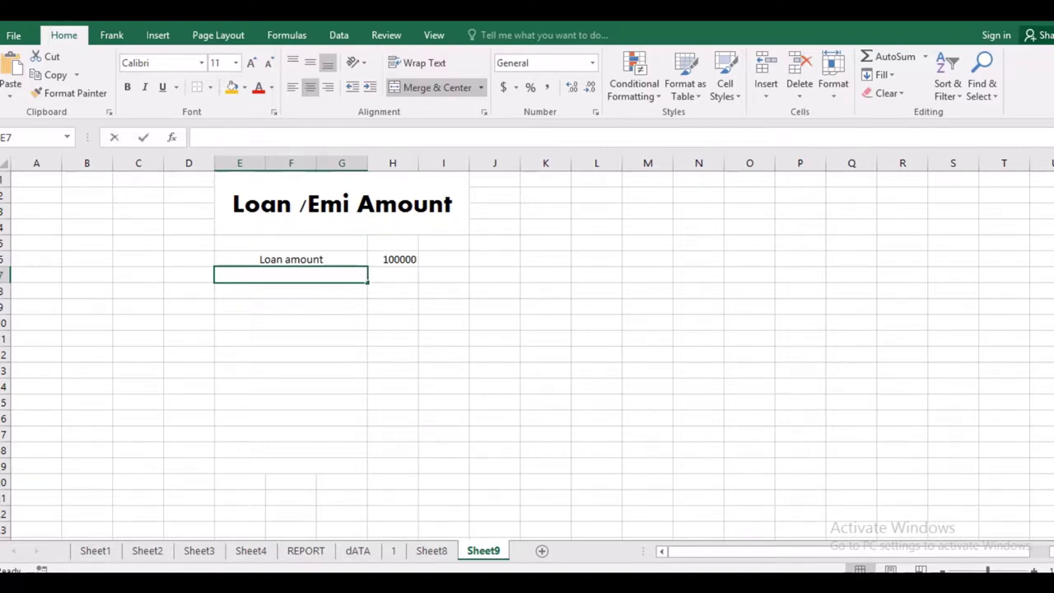
- Add the 'Duaration year' label in row 7
type("dy")
key("BackSpace")
type("a")
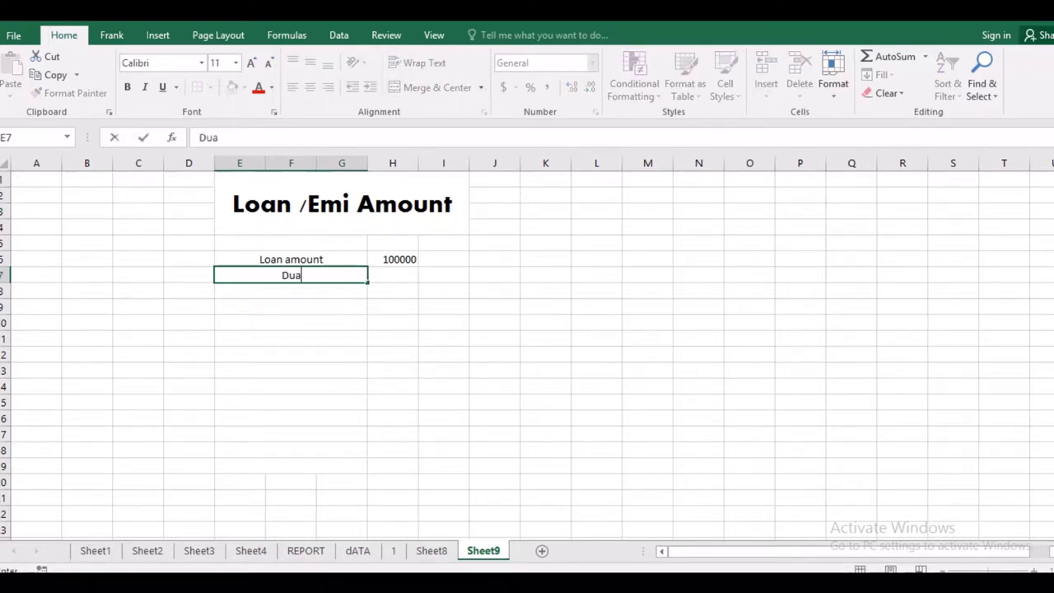
type("ration yea")
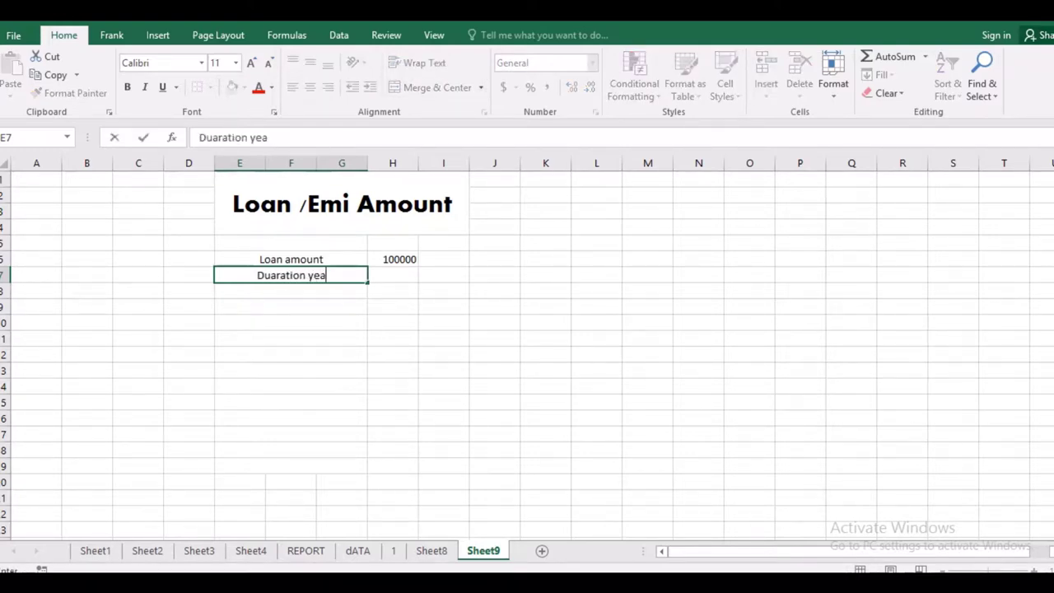
type("r")
left_click(392, 259)
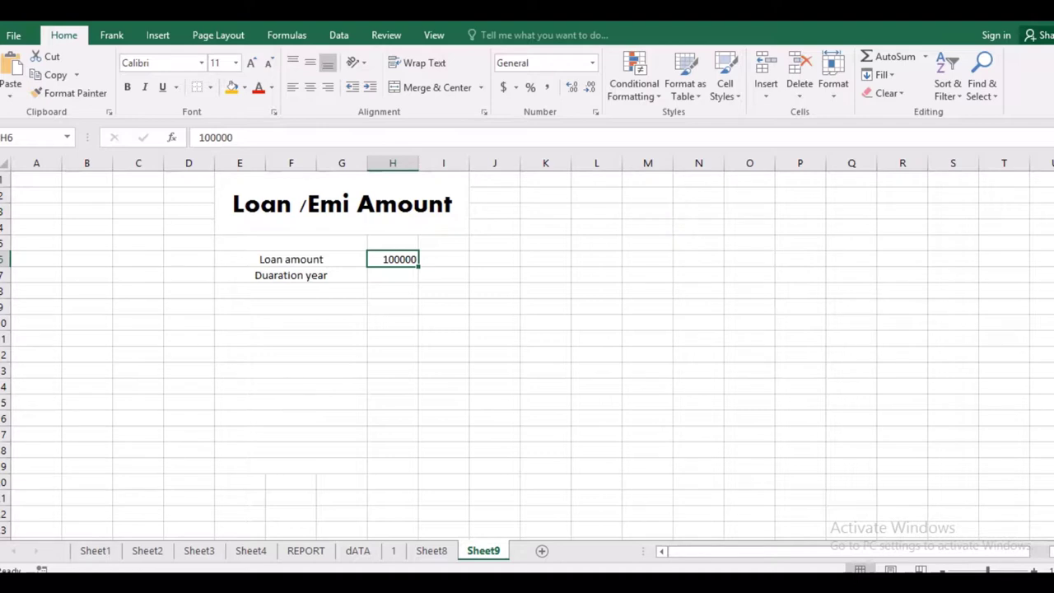
- Change the loan amount to 400000 and enter a duration of 4 years
type("40000")
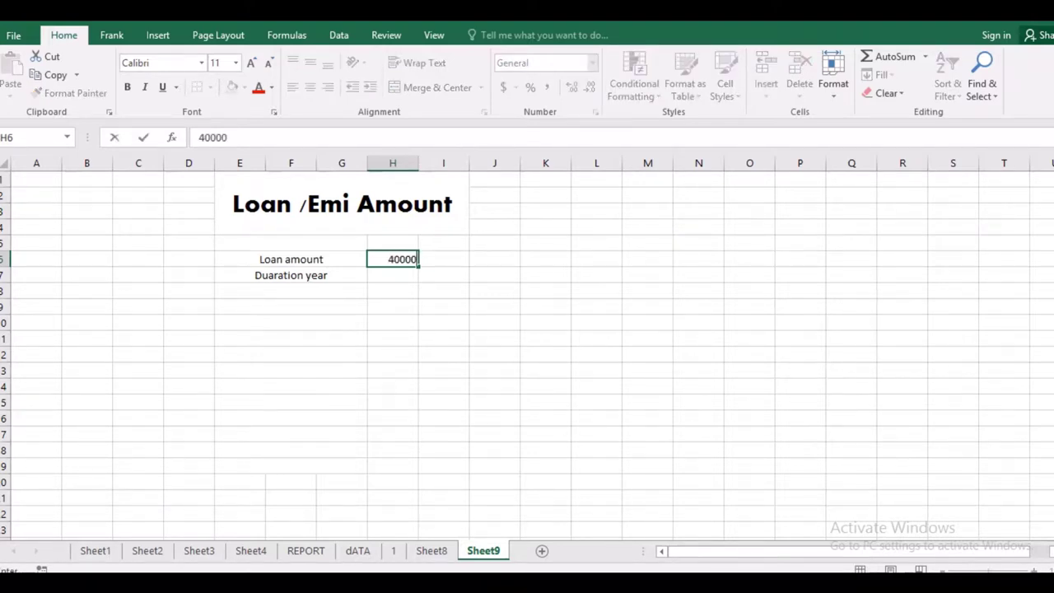
type("0")
key("Return")
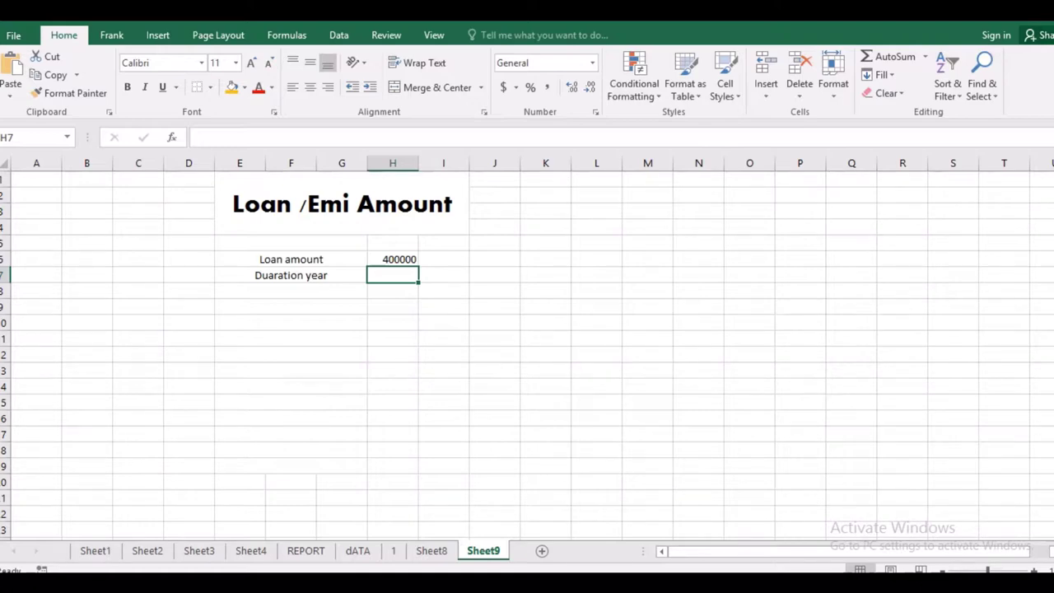
type("4")
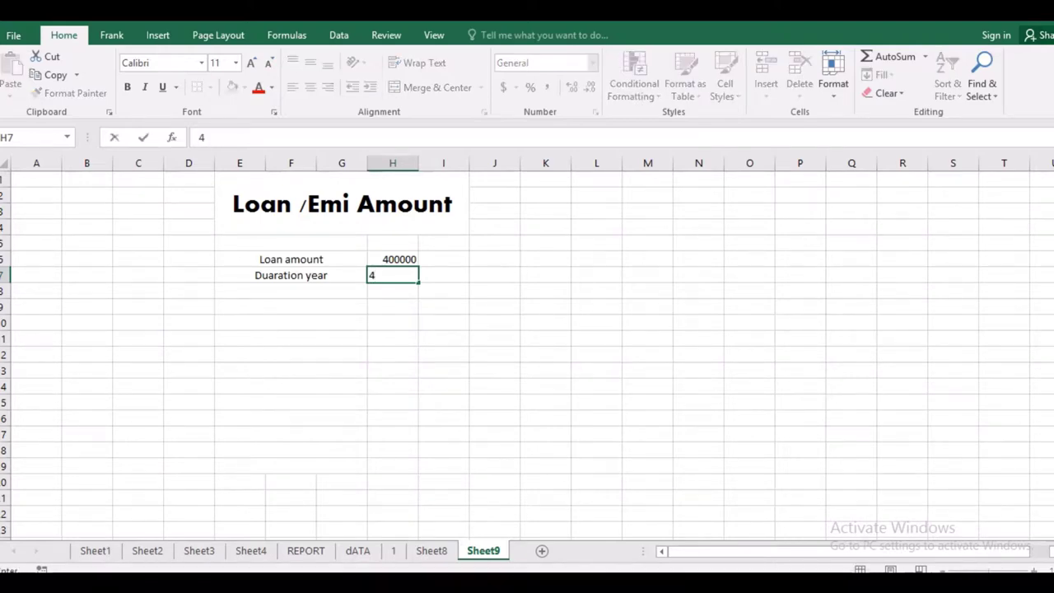
key("Return")
- Add the 'Duration Month' label in row 8 and begin a formula in H8
left_click(291, 290)
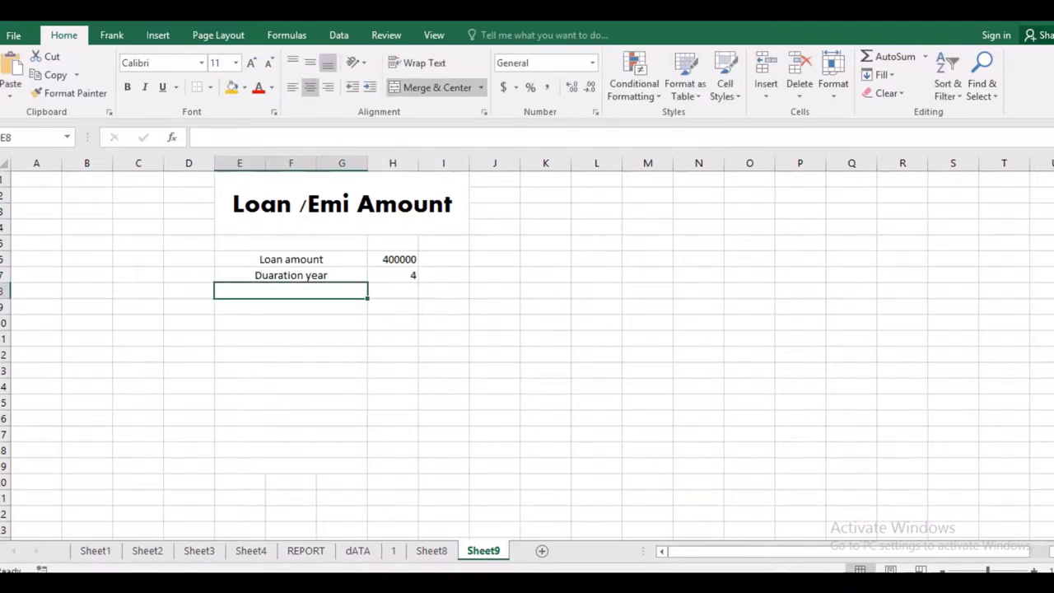
type("d")
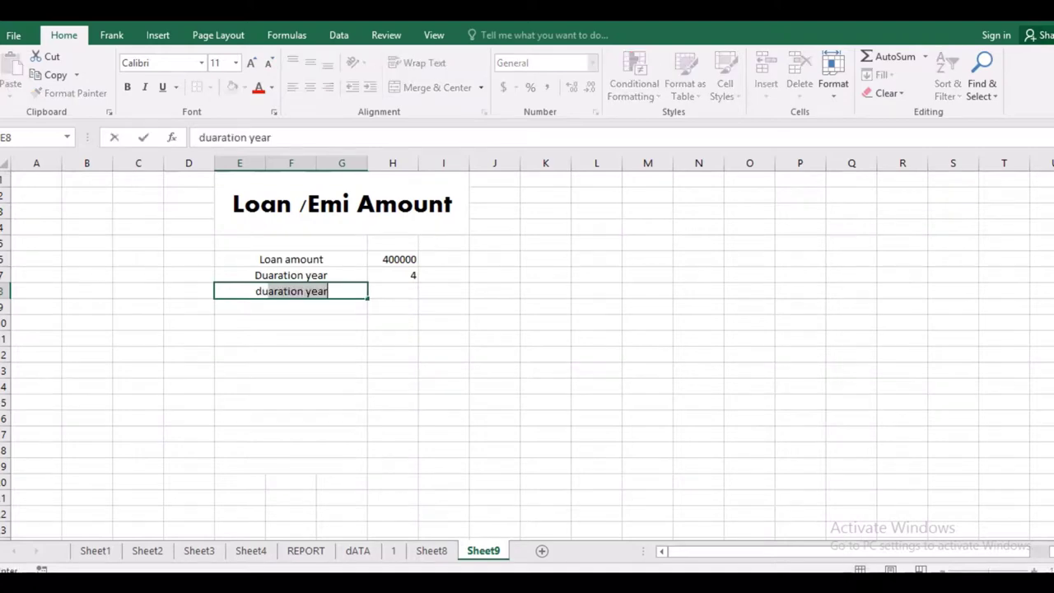
key("BackSpace")
key("BackSpace")
type("Du")
type("rationM")
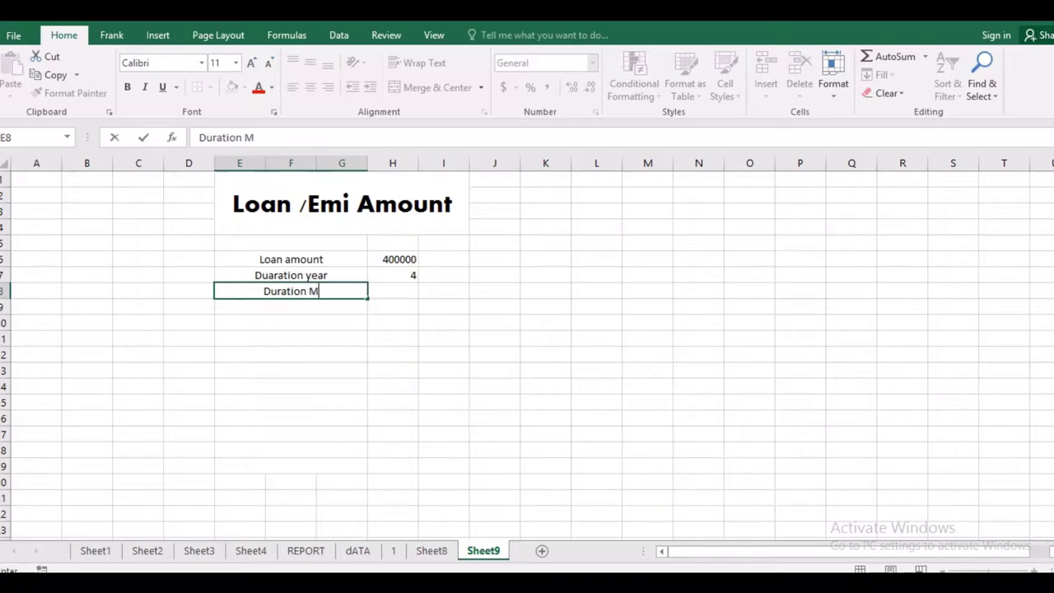
type("onth")
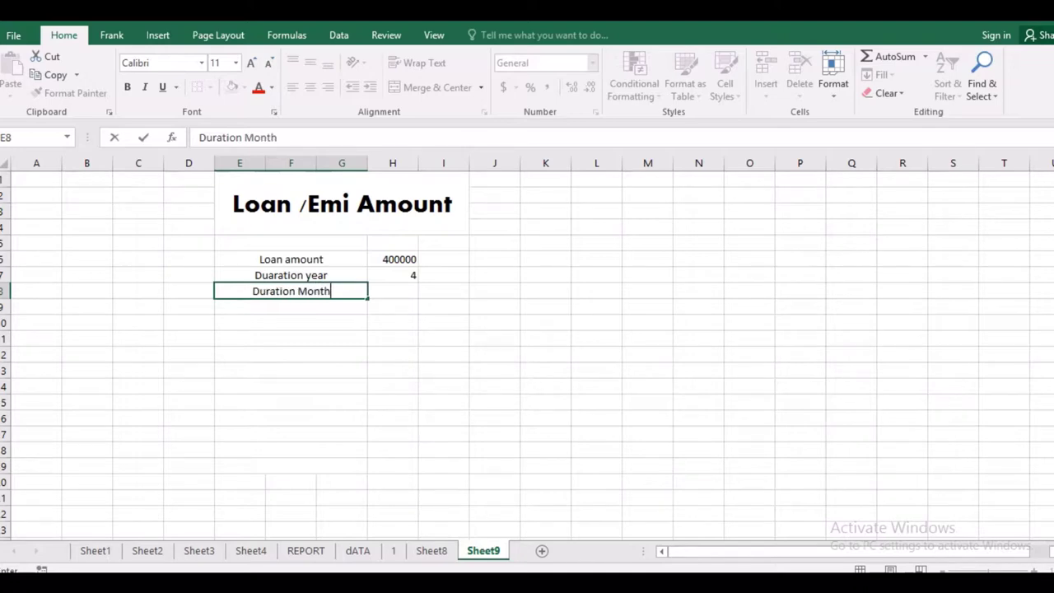
key("Tab")
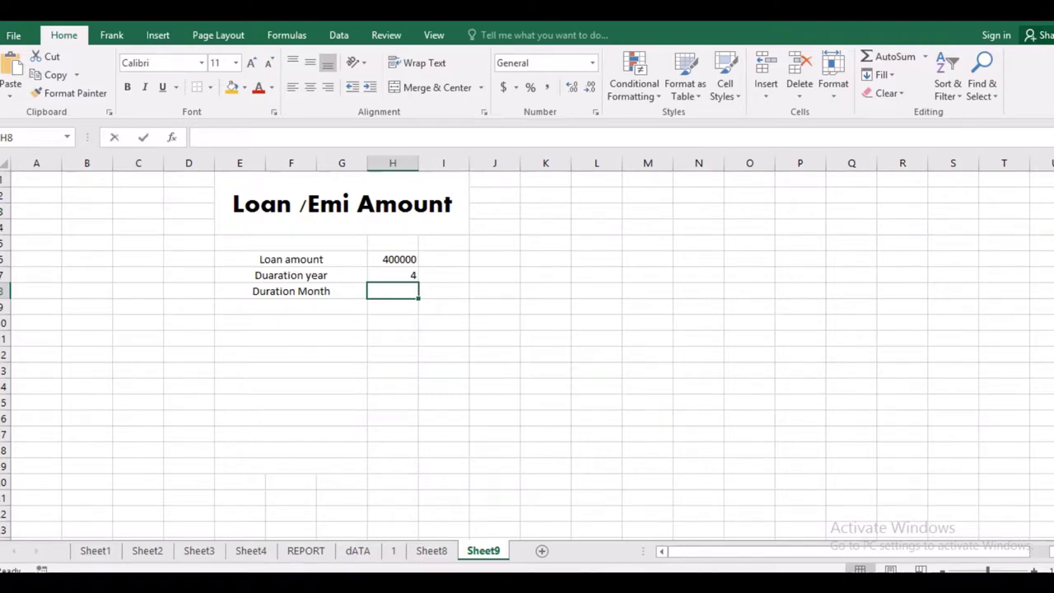
type("=")
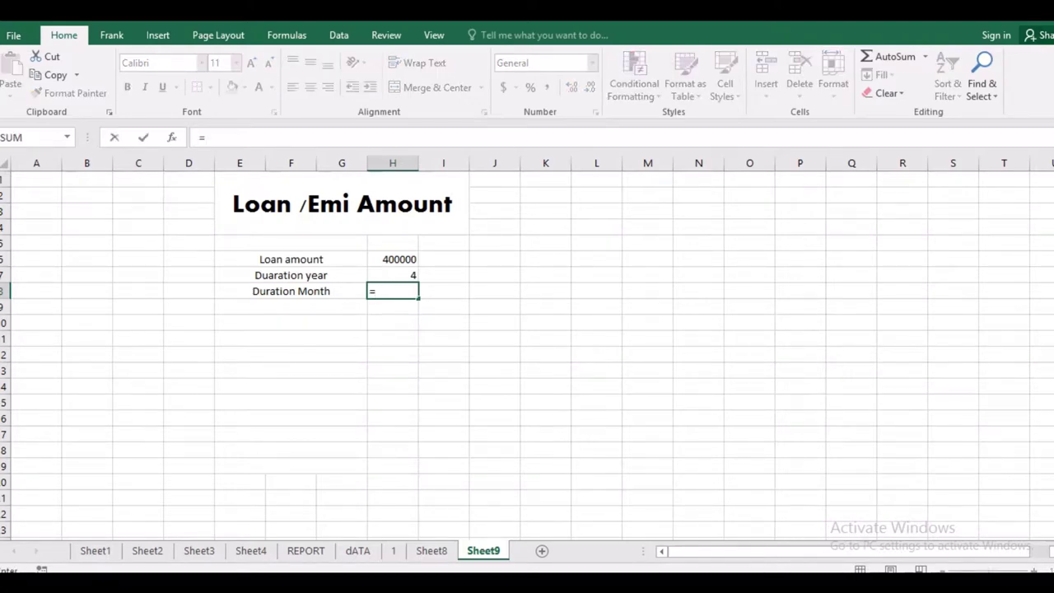
- Complete H8 as =H7*12 so Duration Month shows 48
key("Up")
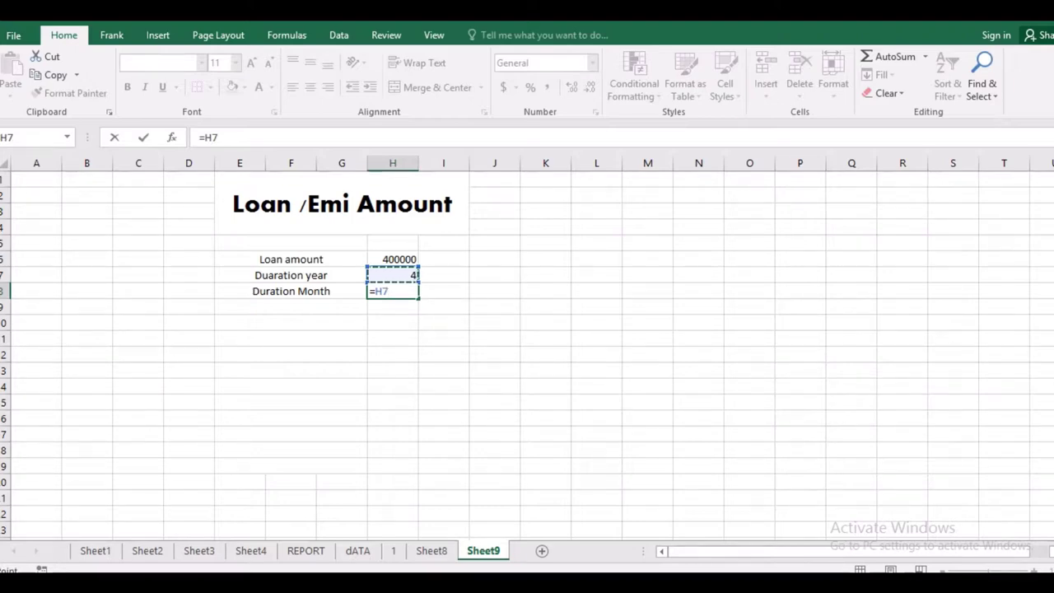
type("*12")
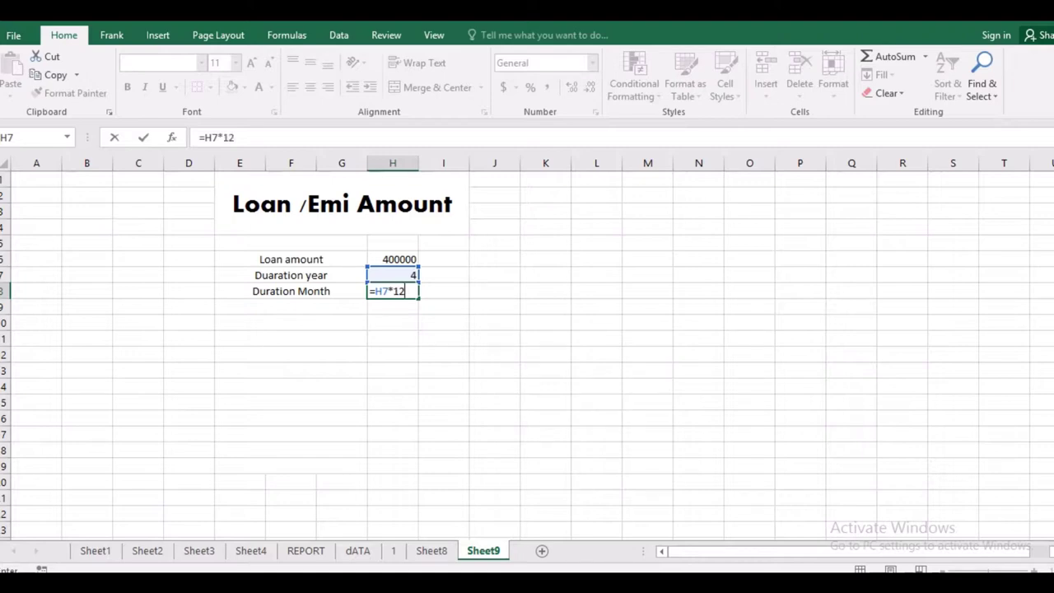
key("Return")
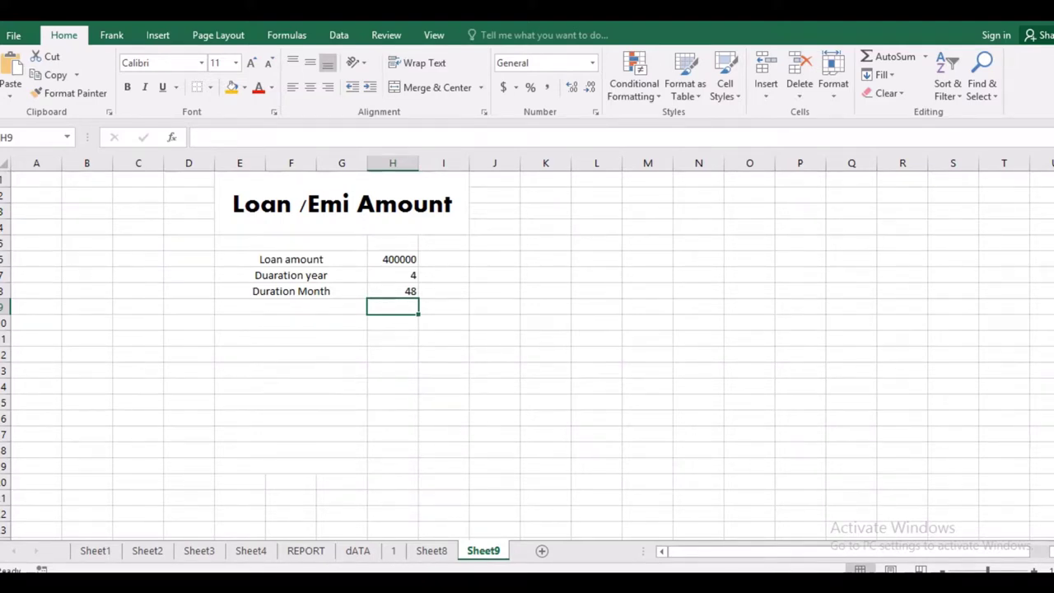
- Add an 'Annual Interest Rate' label in row 9 with 12% in H9
left_click(291, 306)
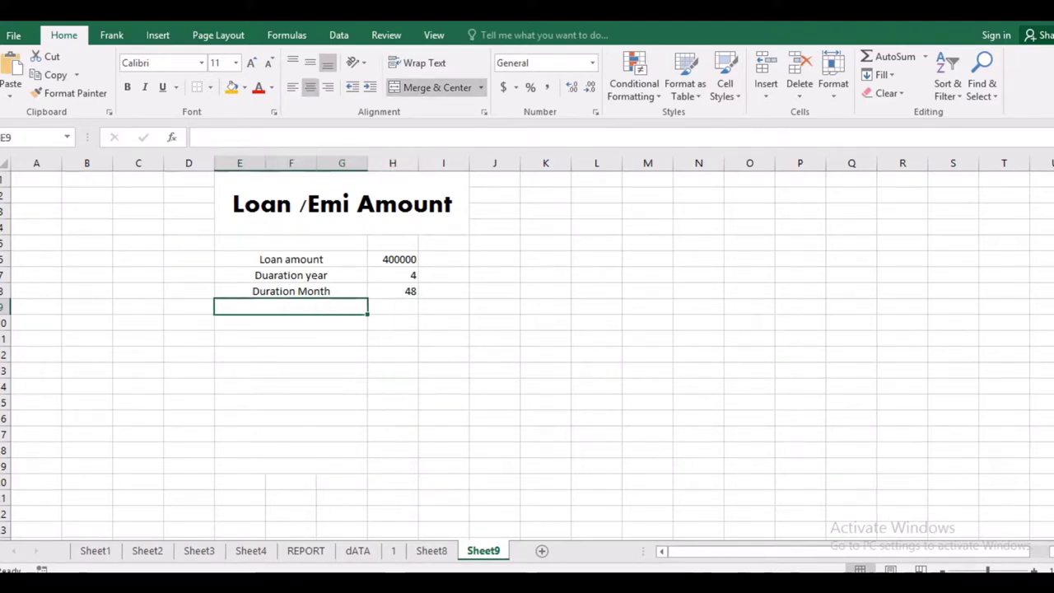
type("An")
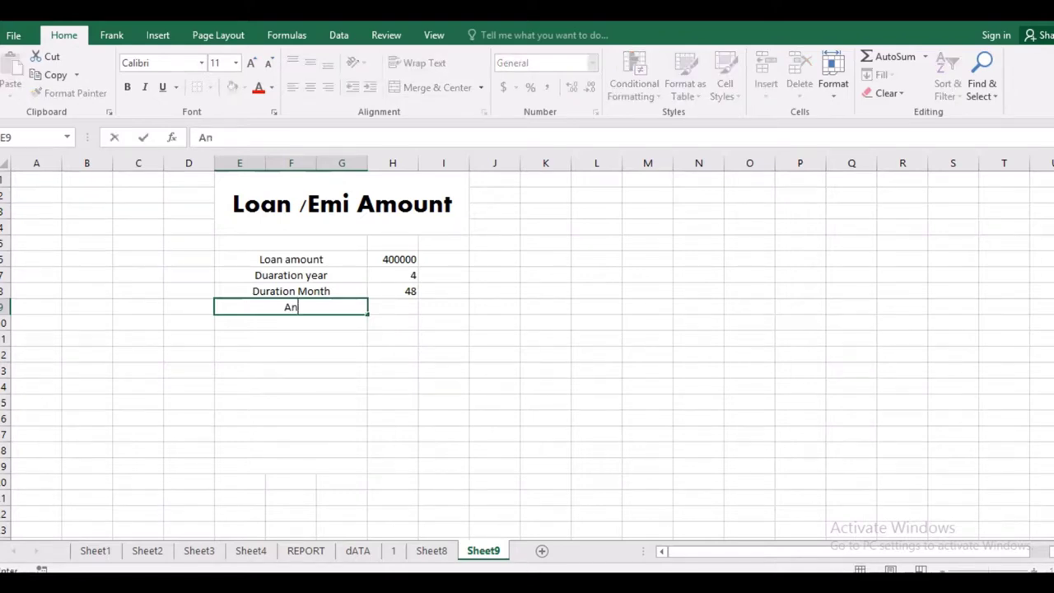
type("nu")
key("BackSpace")
key("BackSpace")
type("nual")
type(" R")
key("BackSpace")
key("BackSpace")
type("l")
key("BackSpace")
key("BackSpace")
type("l Inter")
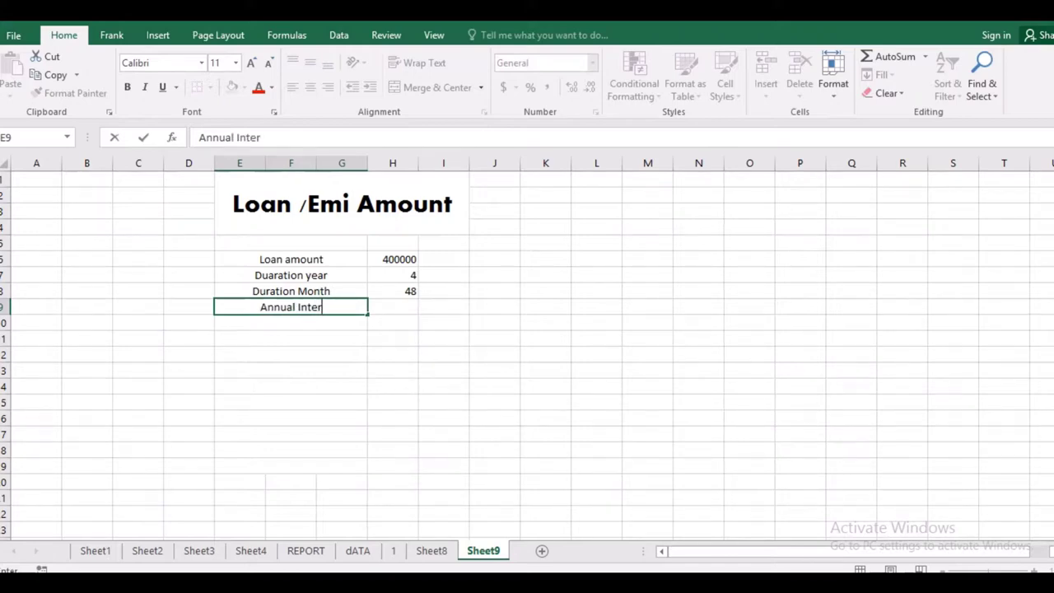
type("est Ra")
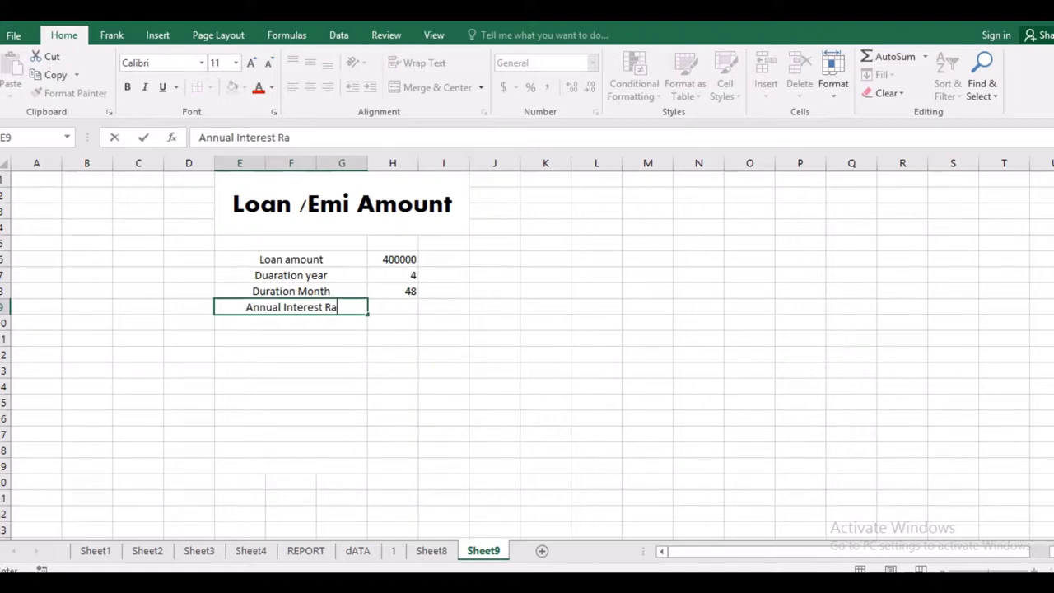
type("te")
left_click(392, 307)
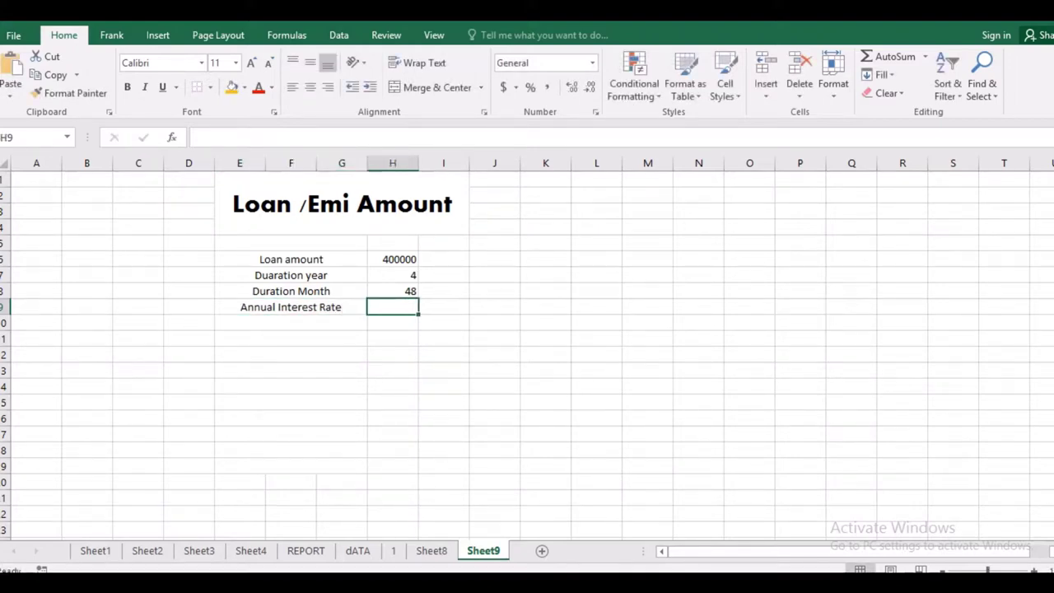
type("12")
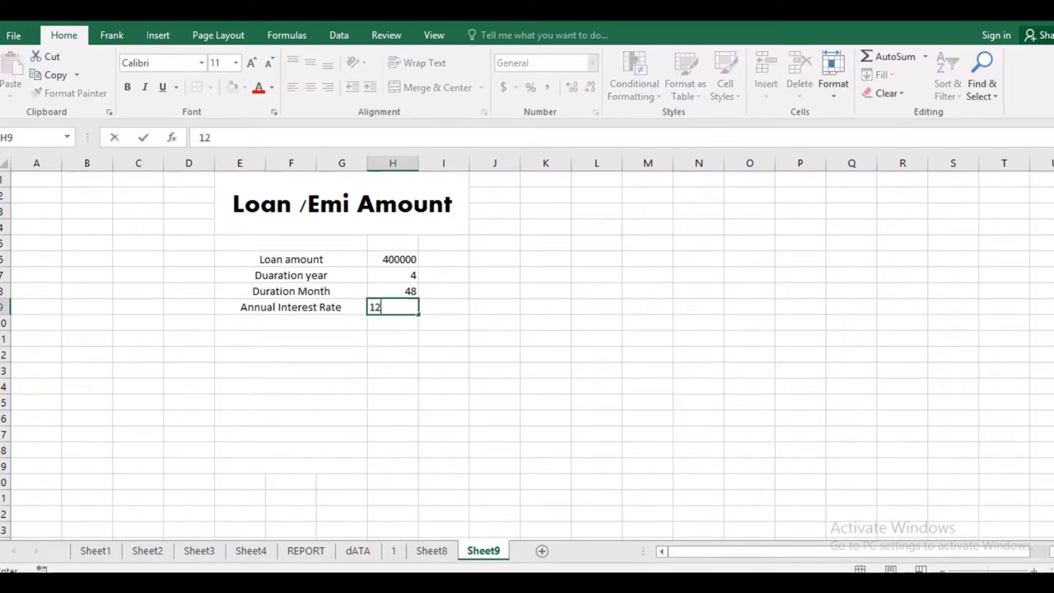
type("%")
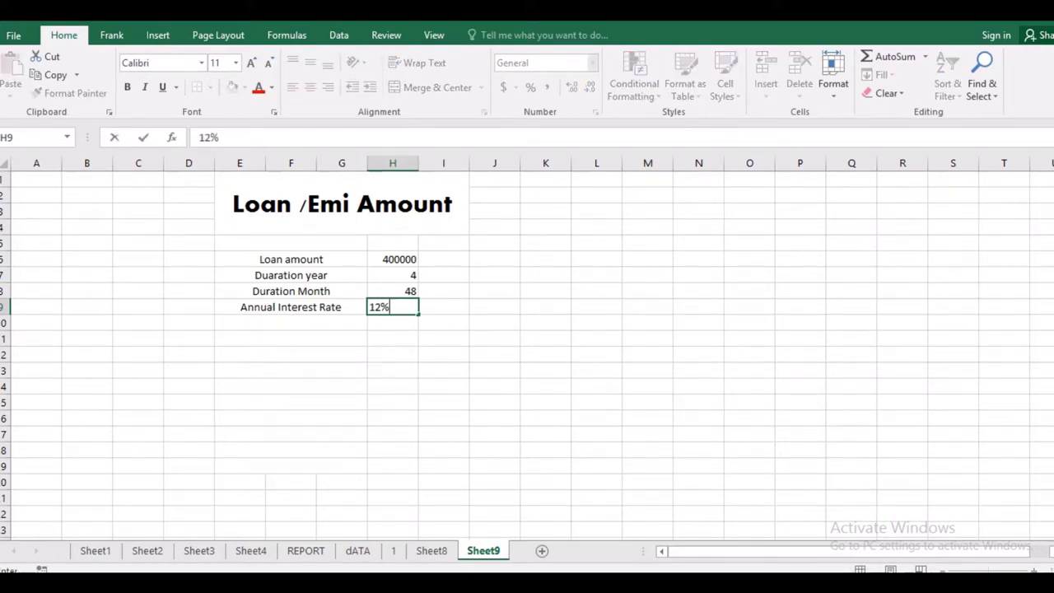
- Label row 10 'Monthly' and compute H10 as =H9/12, giving 0.01
key("Return")
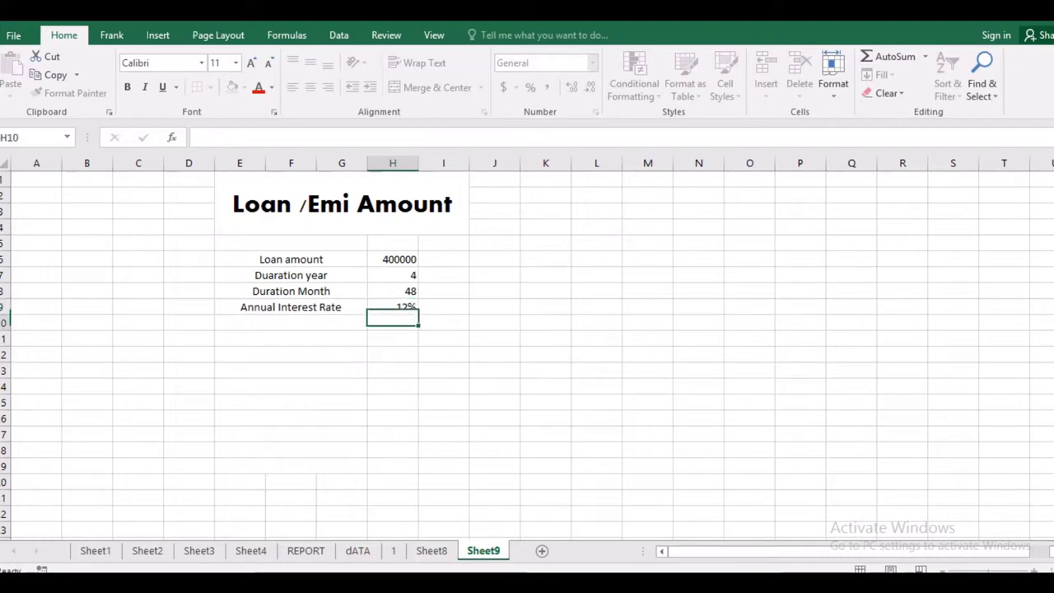
left_click(291, 323)
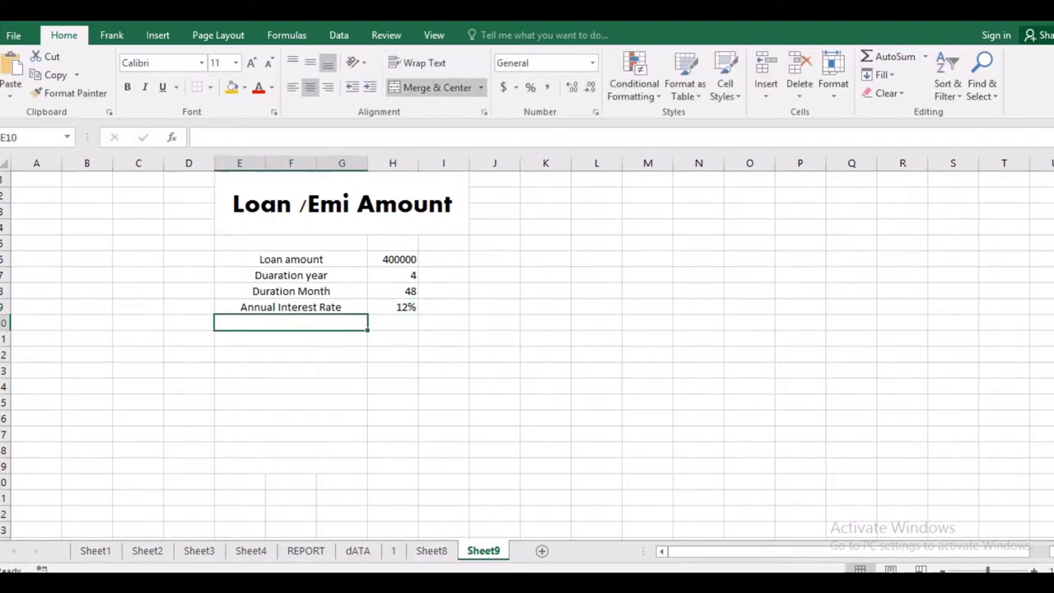
type("Month")
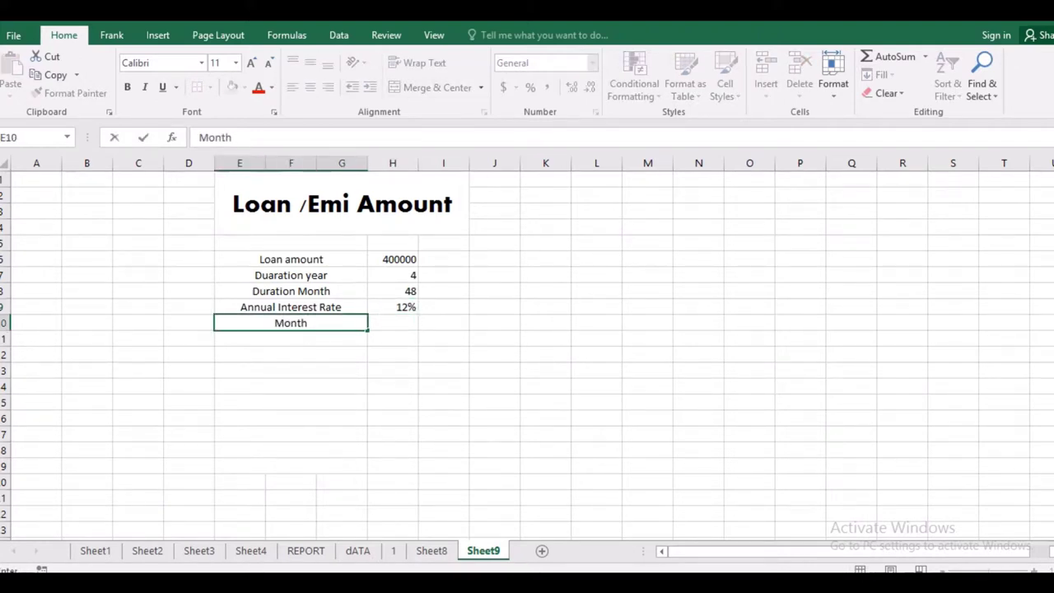
type("ly")
key("Tab")
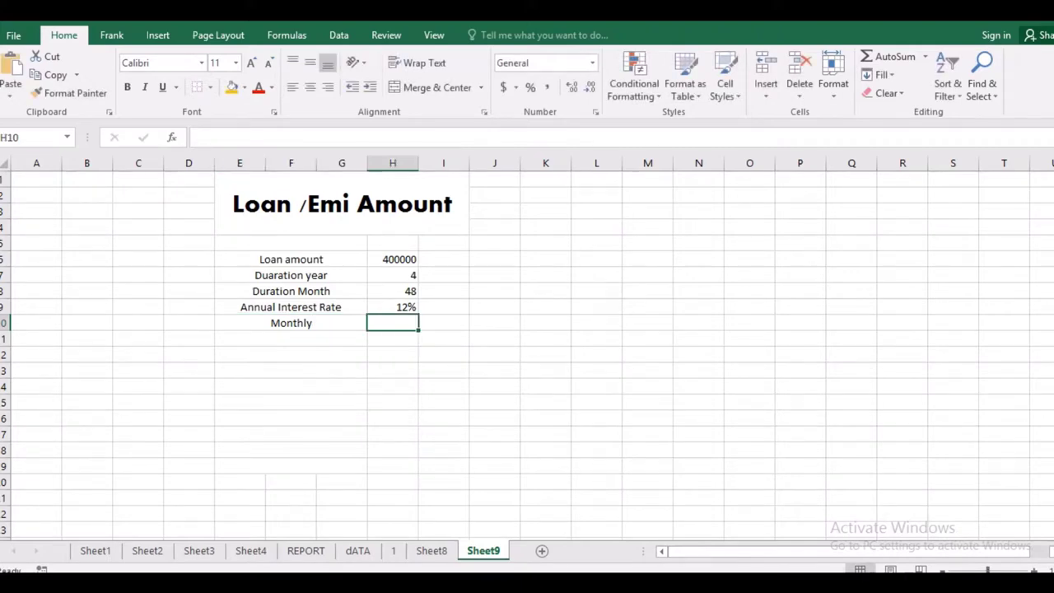
type("=")
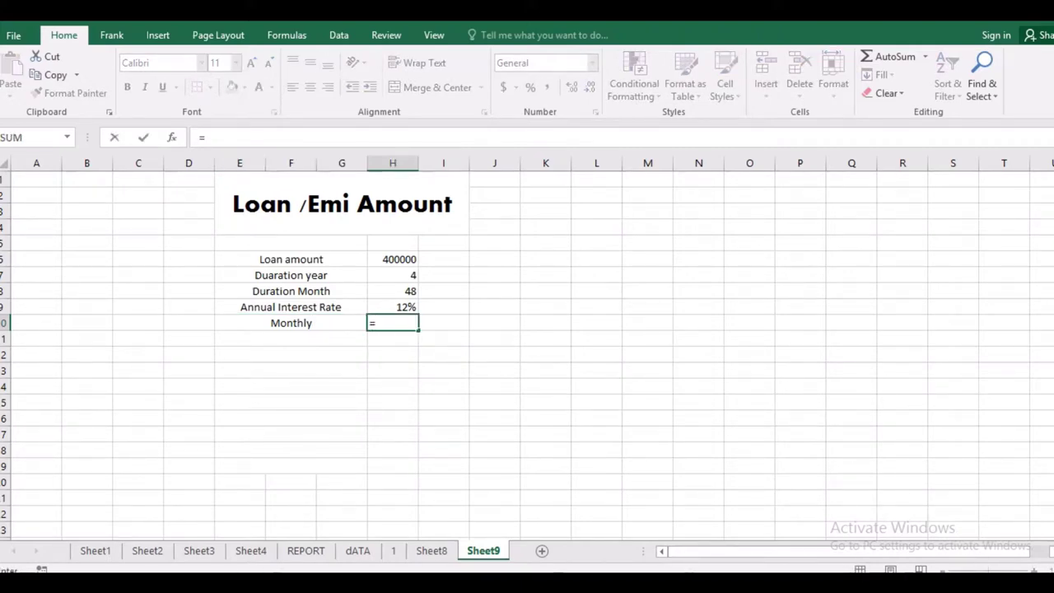
key("Up")
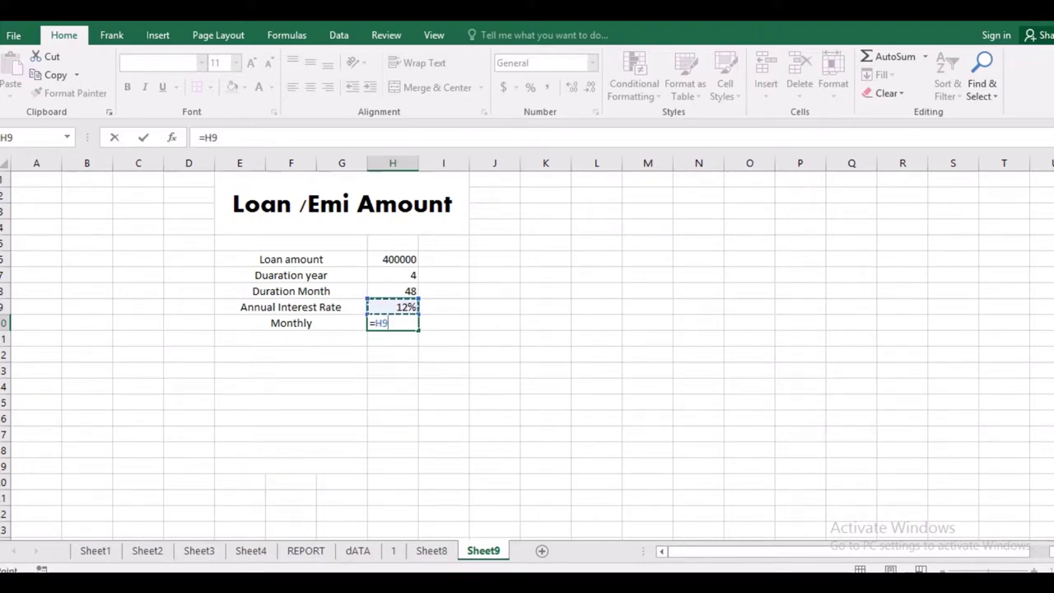
type("/12")
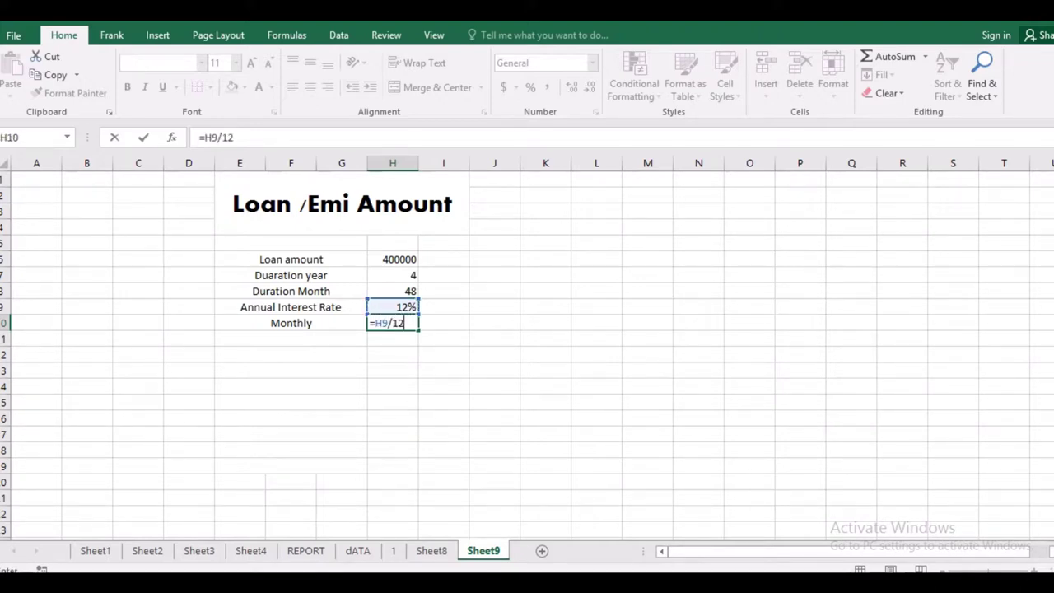
key("Return")
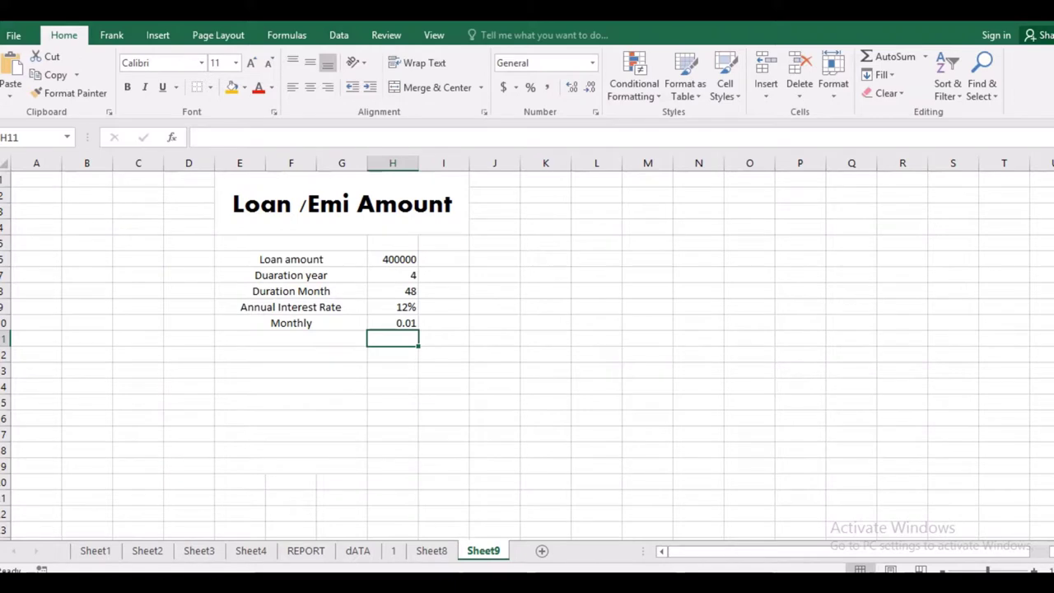
left_click(392, 323)
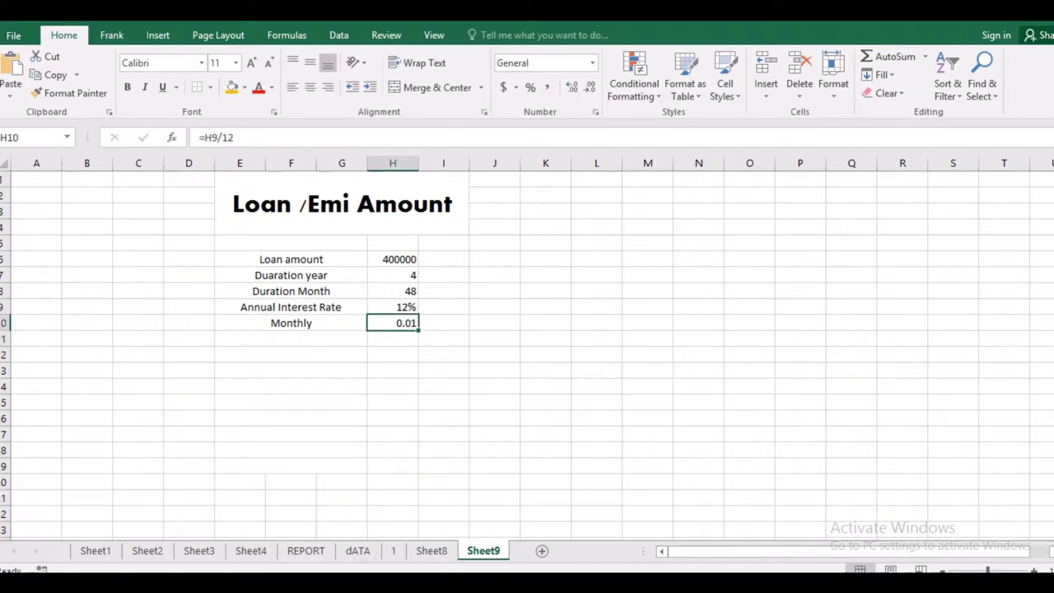
- Format H10 as Percentage so the monthly rate displays 1.00%
left_click(592, 62)
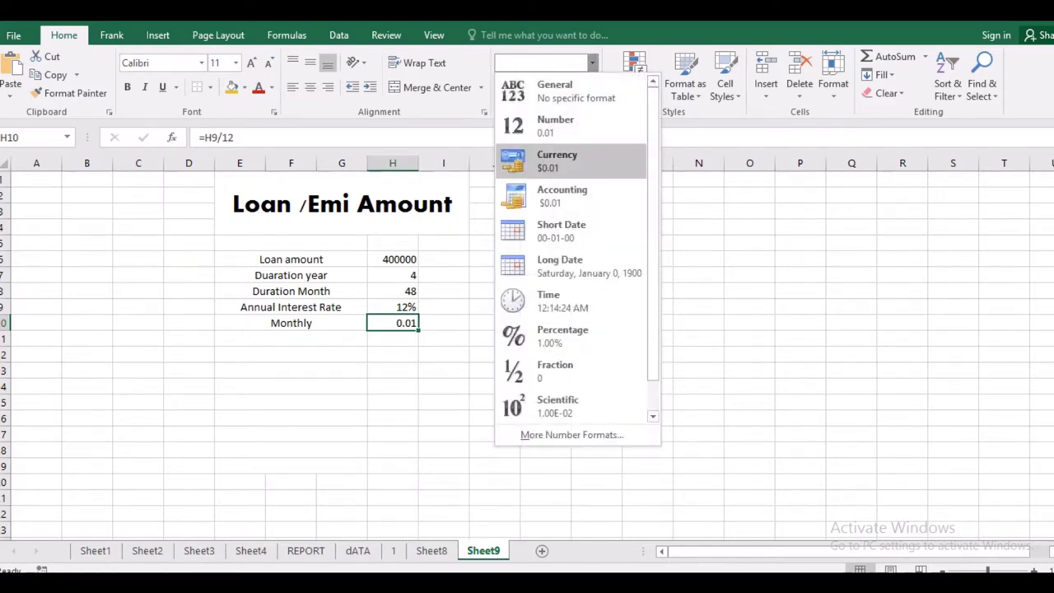
left_click(568, 336)
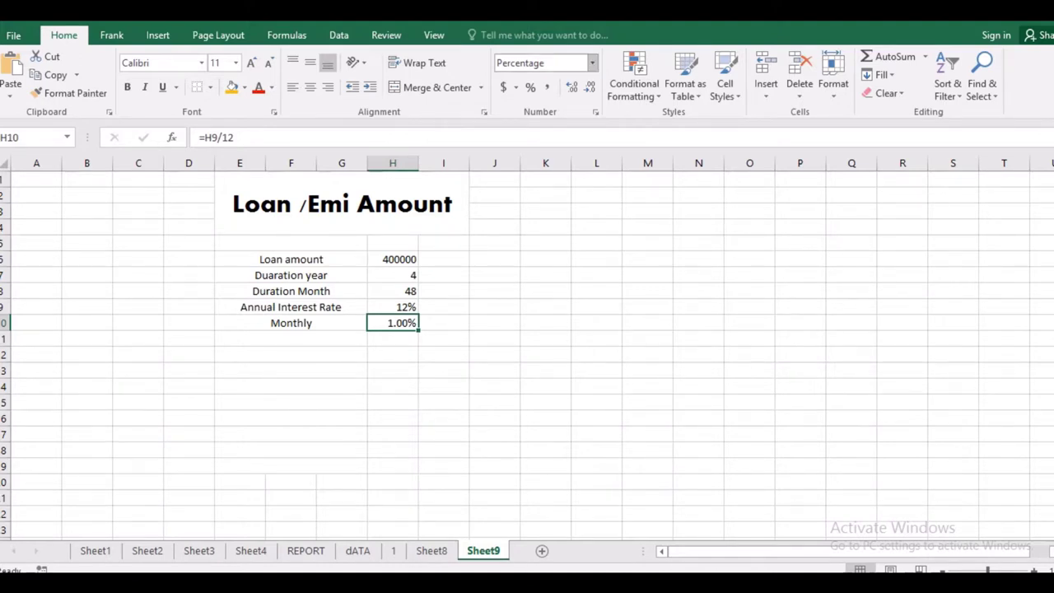
left_click(592, 63)
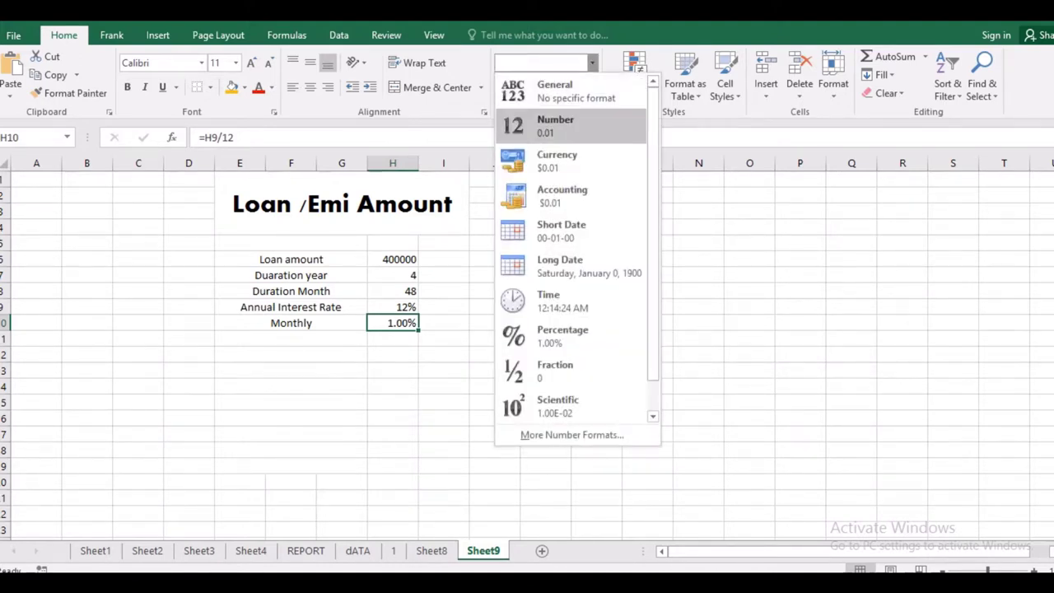
key("Down")
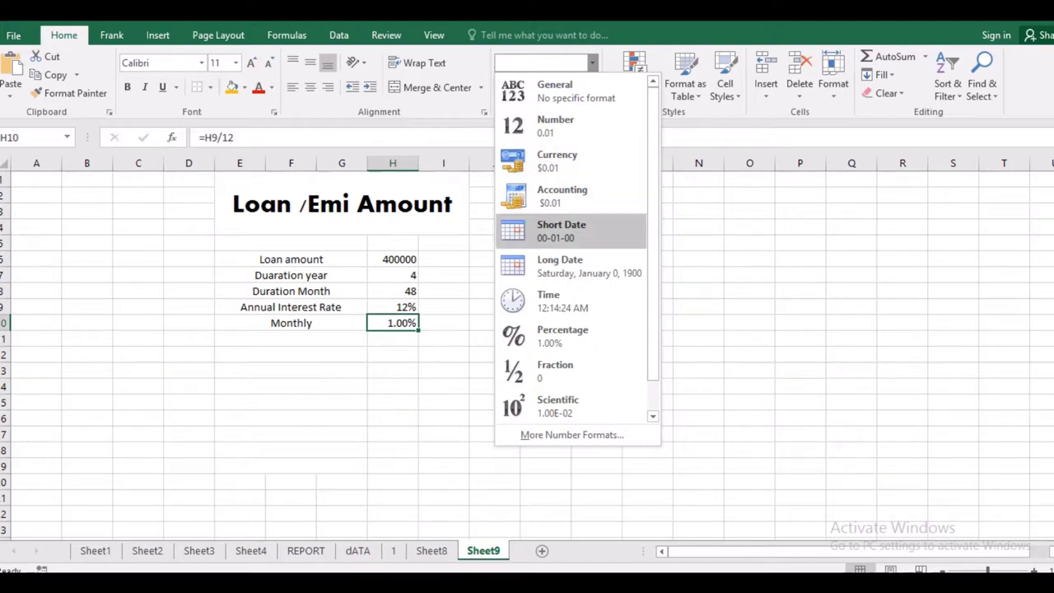
key("Down")
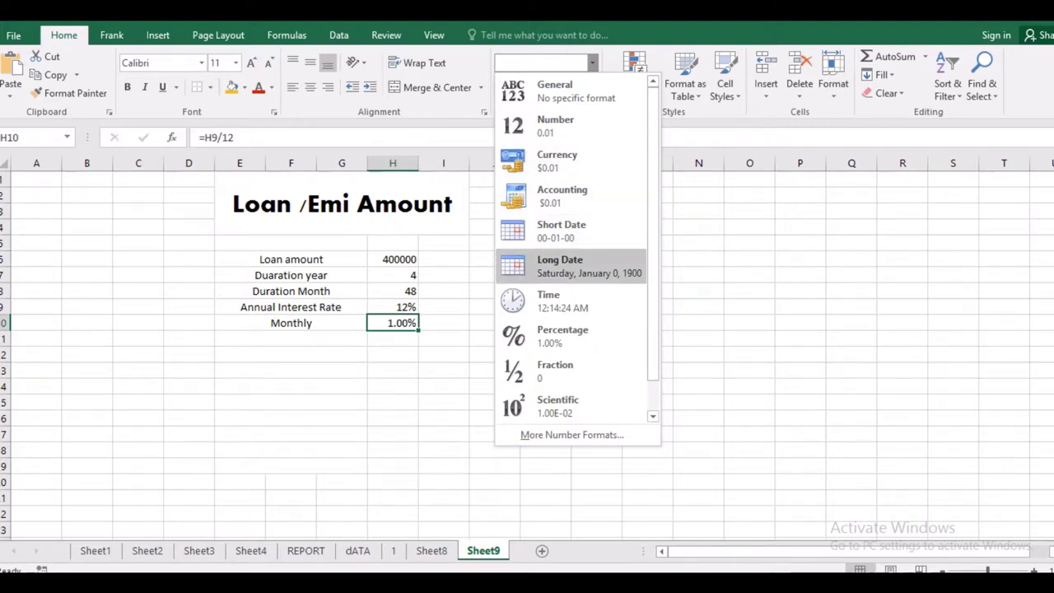
key("Down")
key("Down")
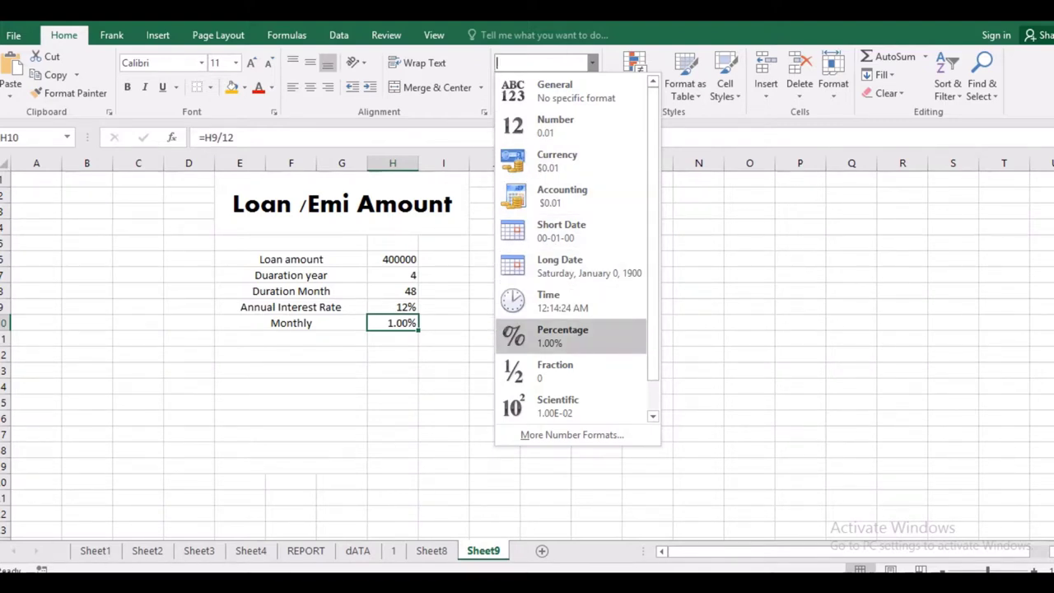
key("Escape")
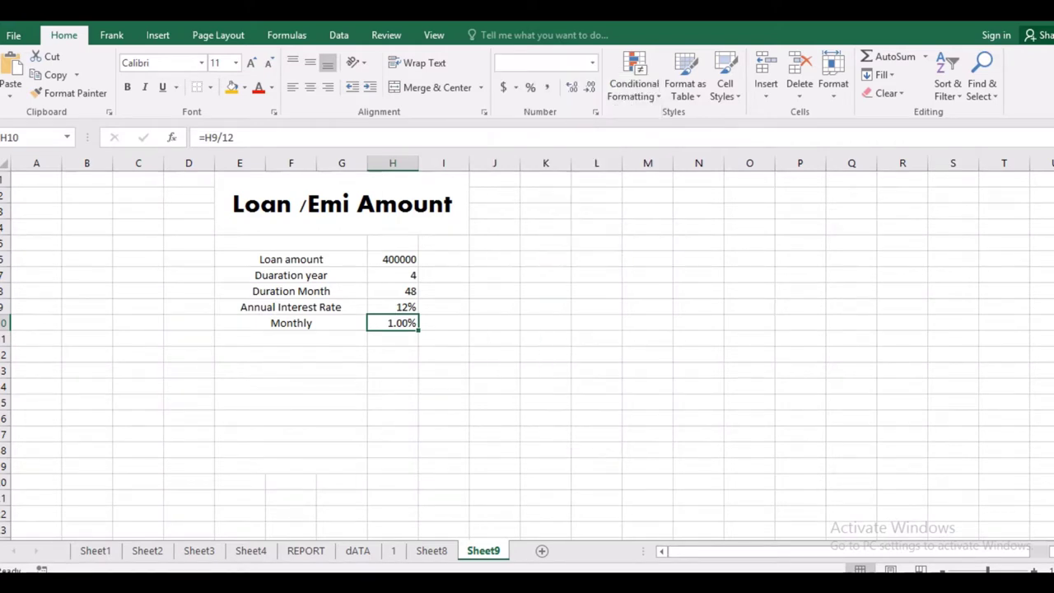
left_click(290, 338)
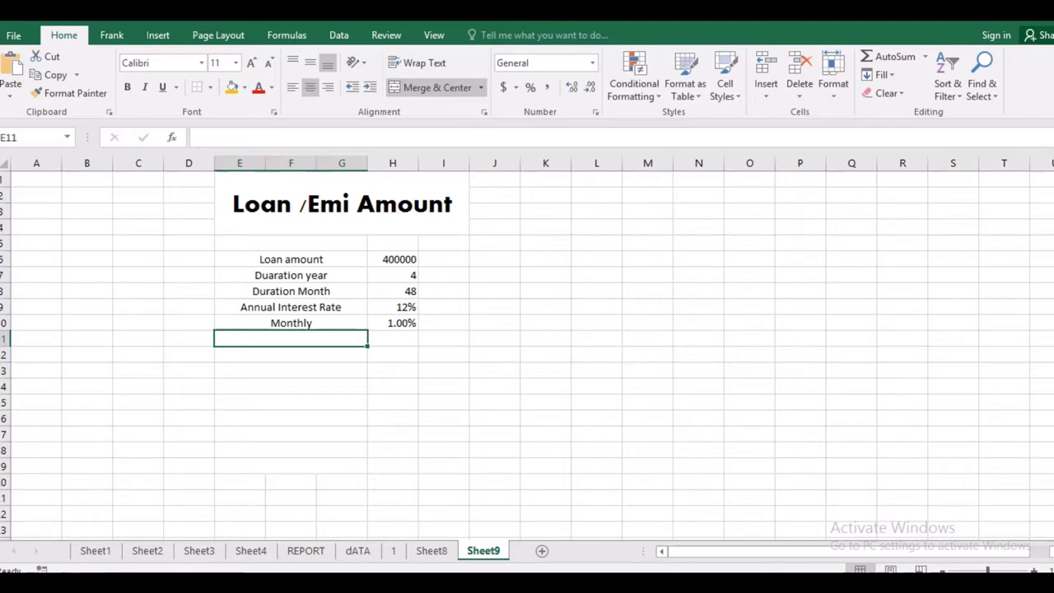
- Enter the label 'EMI' in E11
type("Em")
key("BackSpace")
type("M")
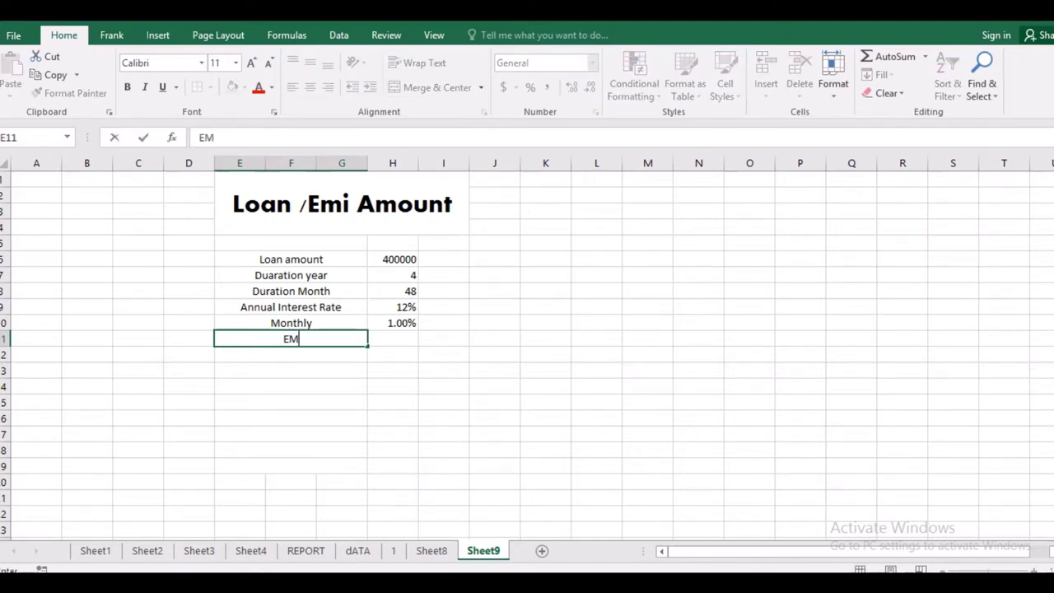
type("IO")
key("BackSpace")
left_click(392, 338)
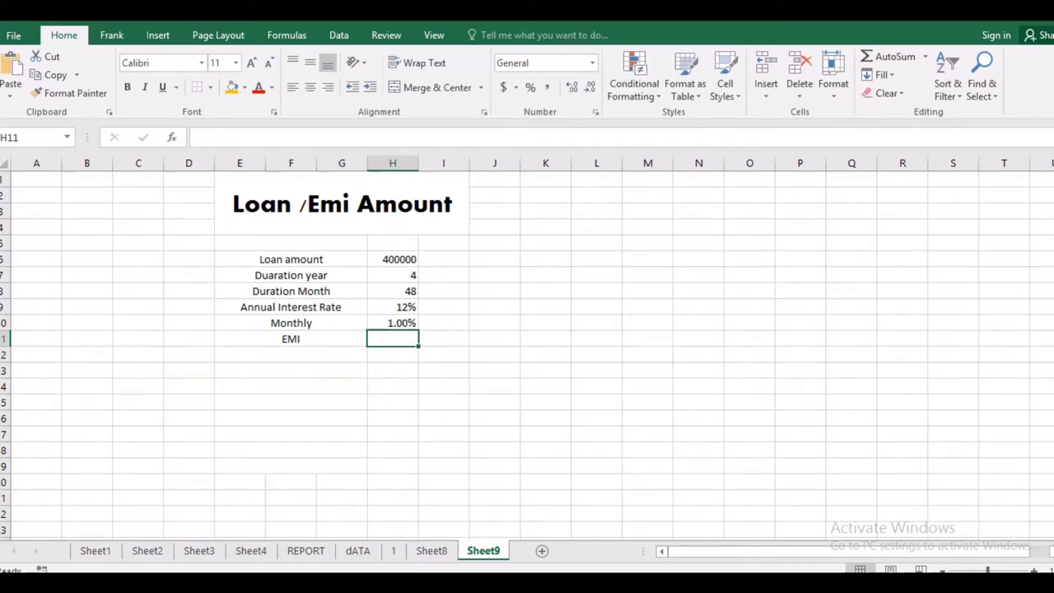
- Enter =PMT(H10,H8,H6) in H11, returning ($10,533.53)
type("=pm")
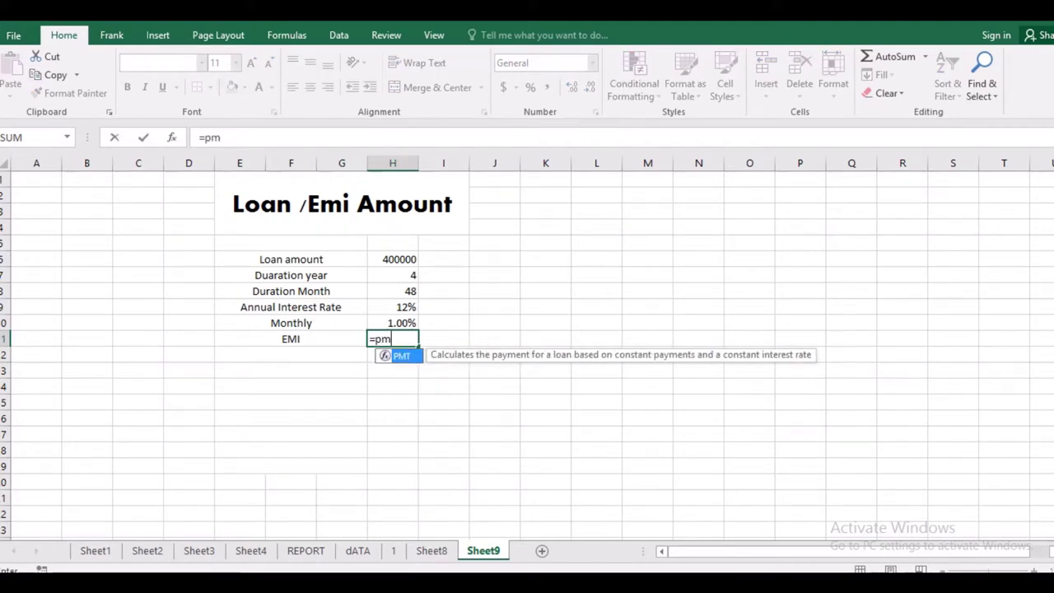
type("t(")
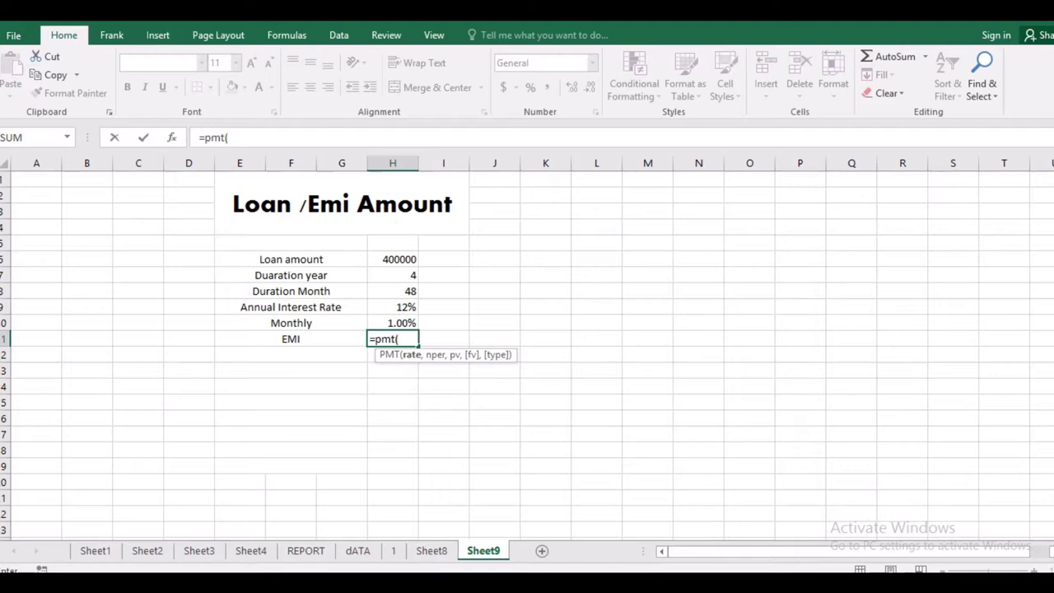
left_click(393, 323)
type(",")
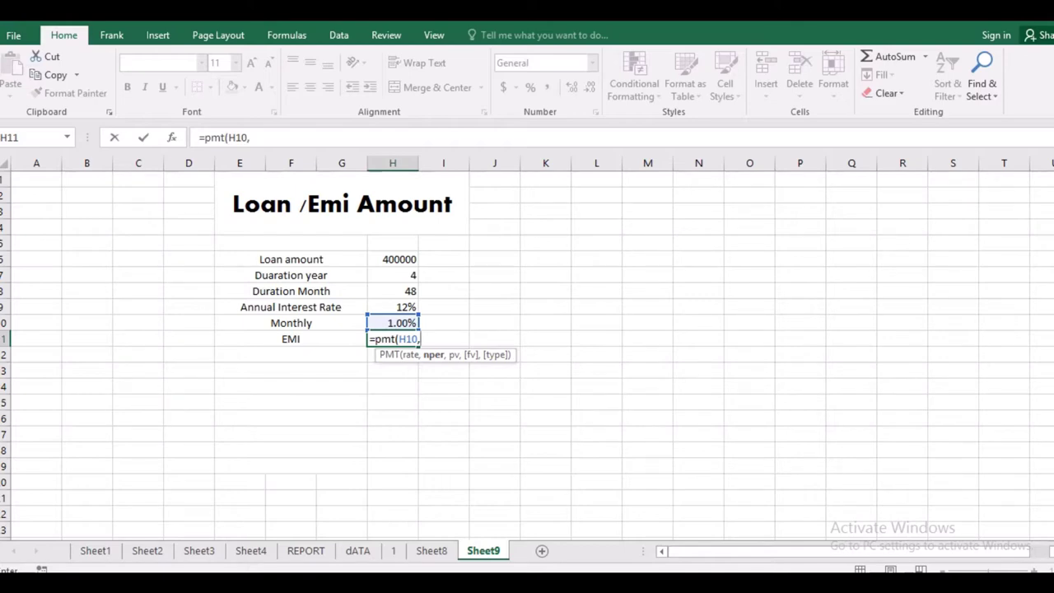
left_click(393, 291)
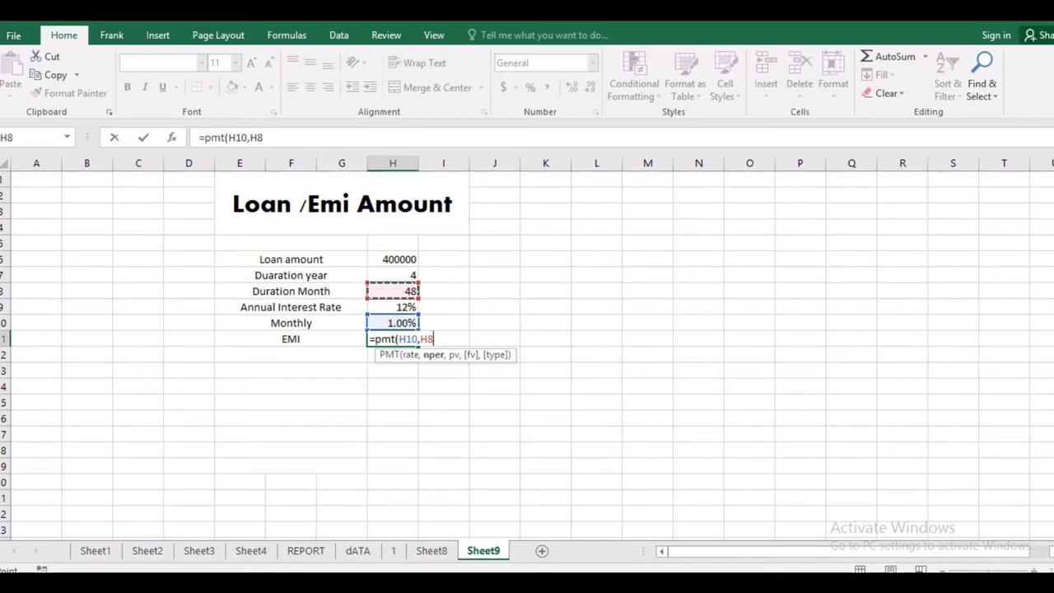
type(",")
left_click(393, 259)
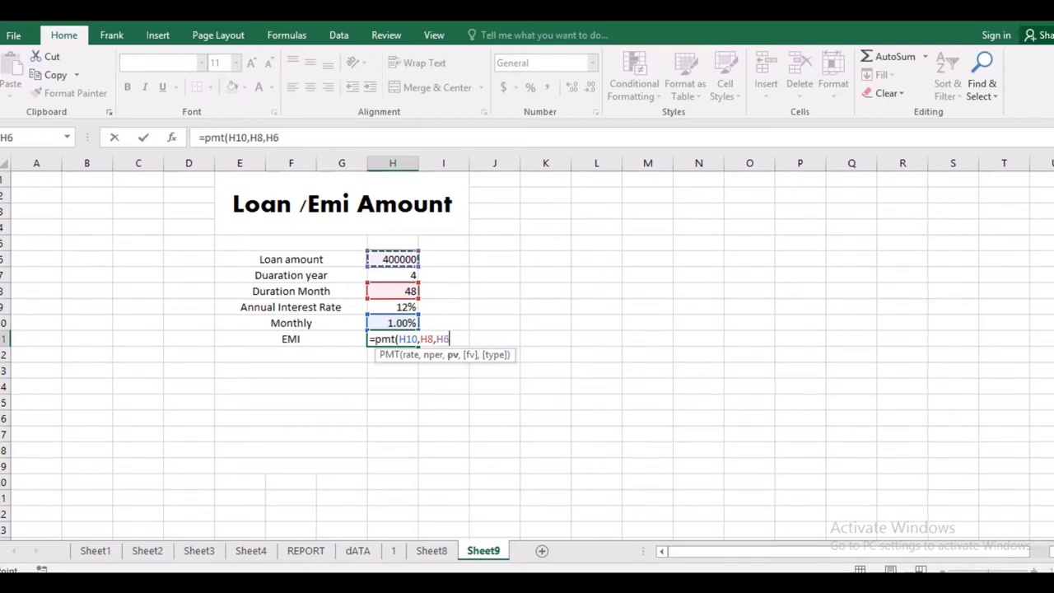
type(")")
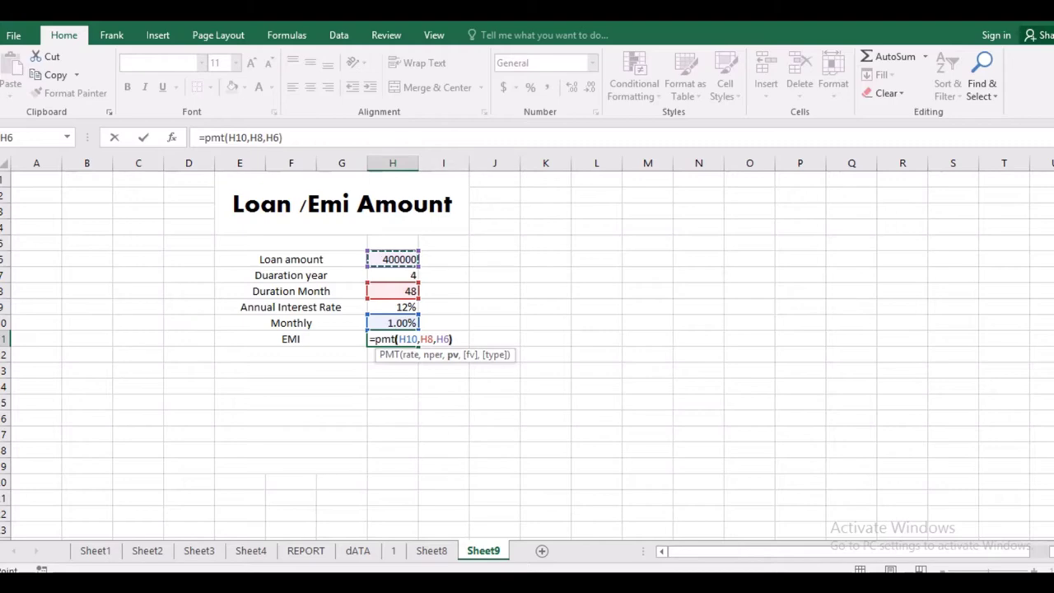
key("Return")
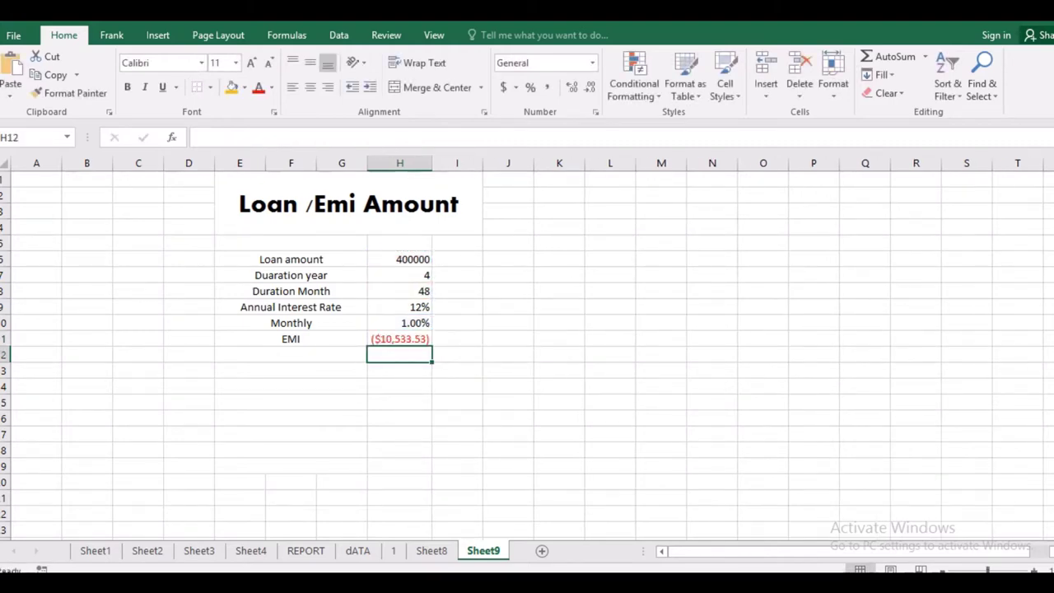
left_click(399, 339)
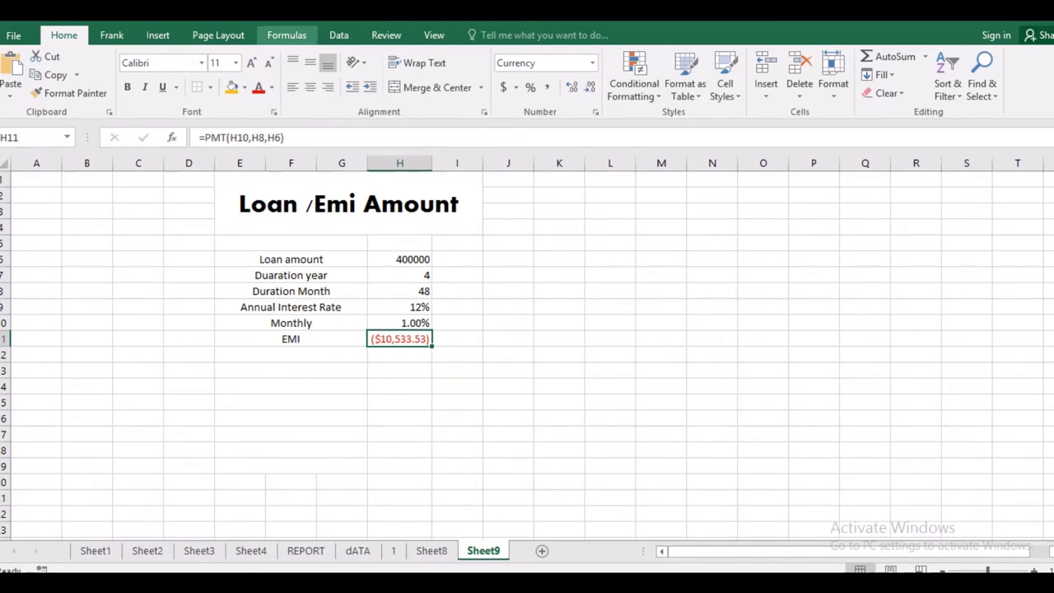
- Change the loan amount in H6 to 100000, recalculating the EMI to ($2,633.38)
left_click(339, 35)
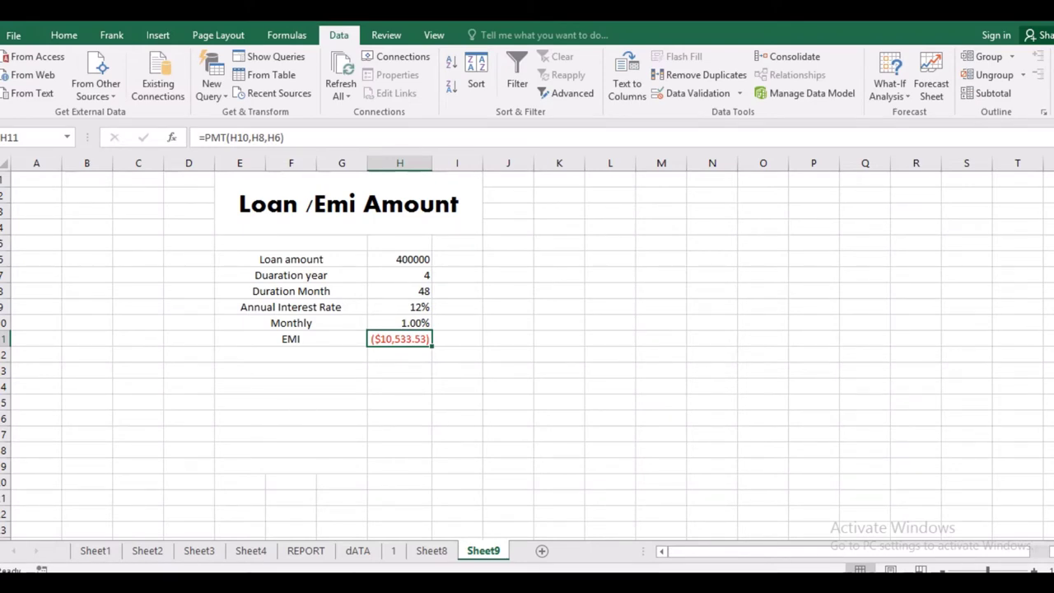
left_click(400, 259)
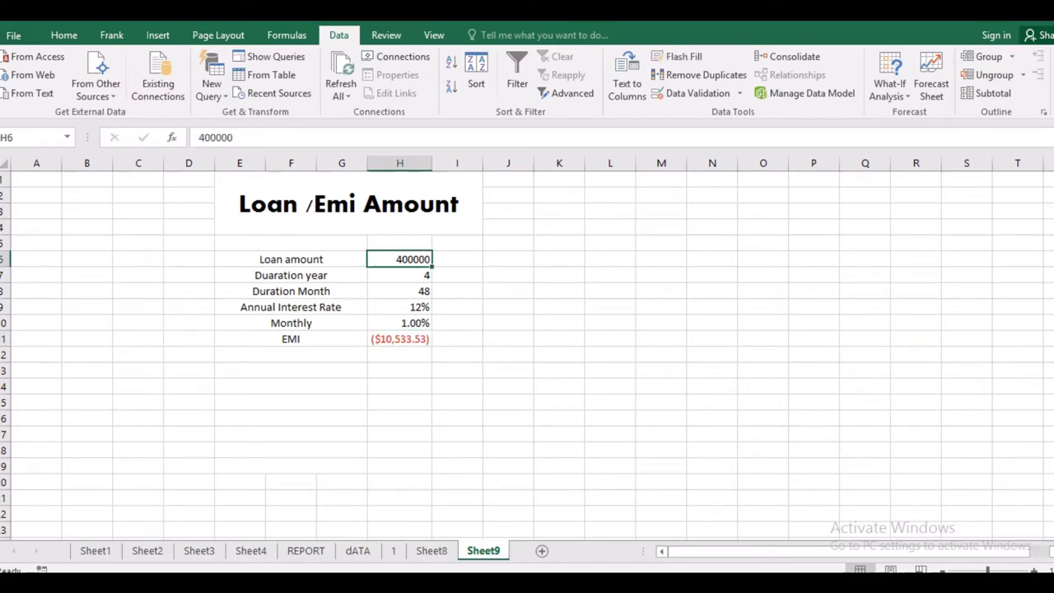
type("10000")
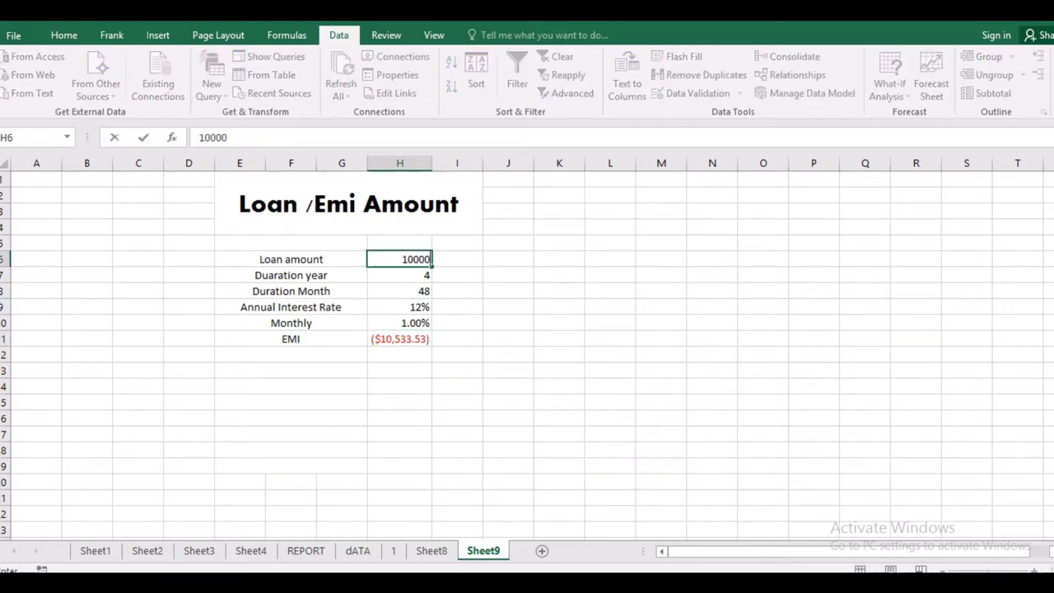
type("0")
key("Return")
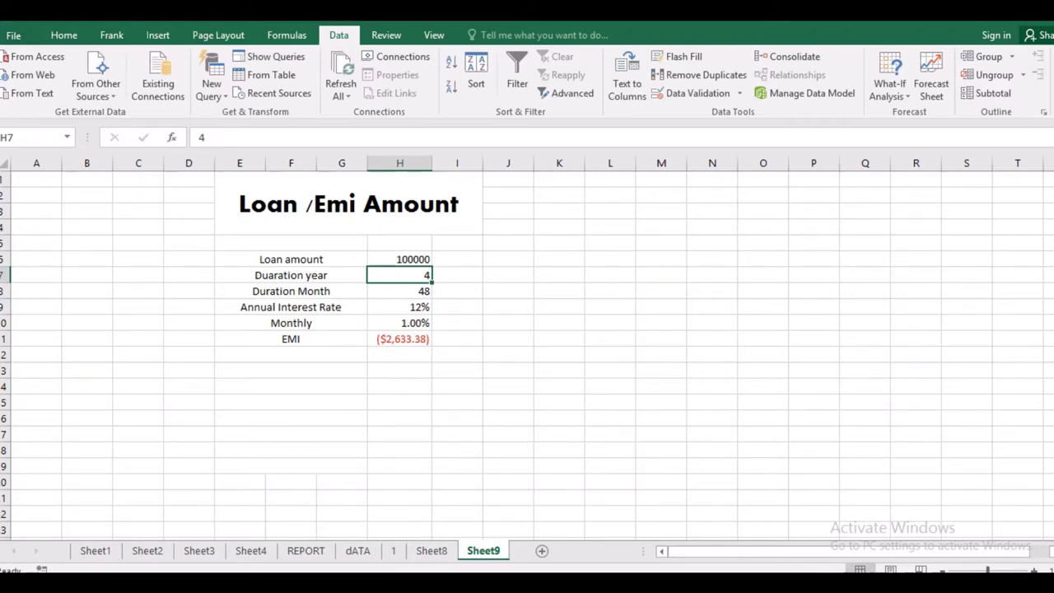
- Review the table's labels and values from H6 down to the Monthly row
left_click(400, 259)
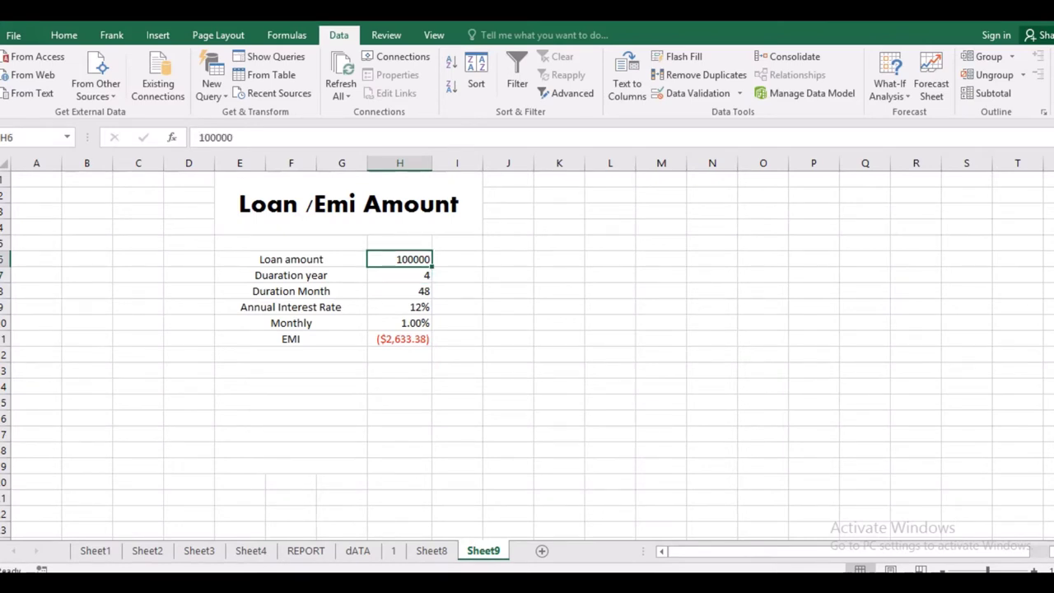
left_click(400, 275)
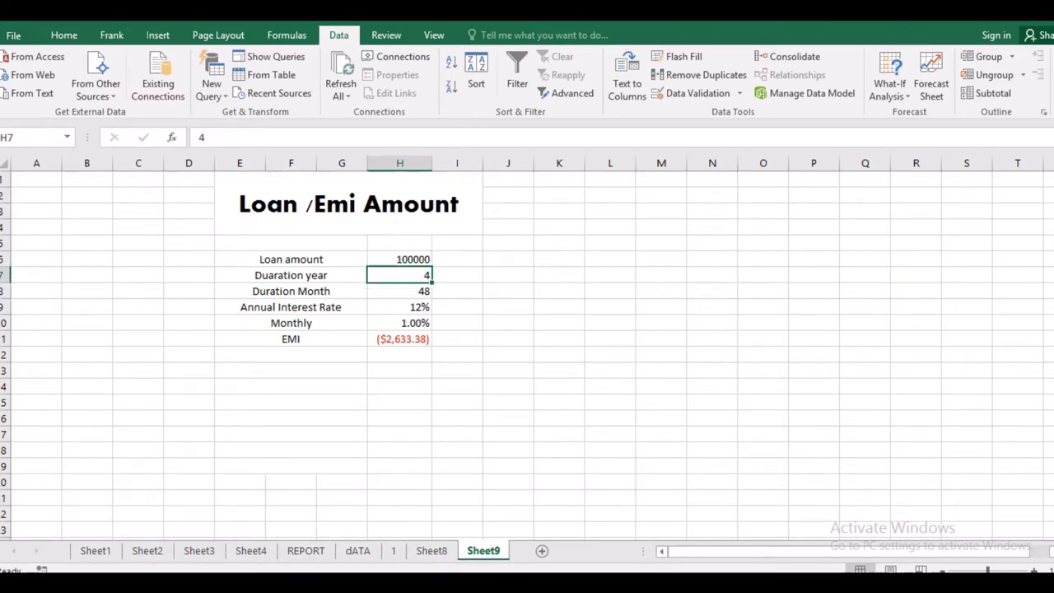
left_click(290, 291)
left_click(399, 291)
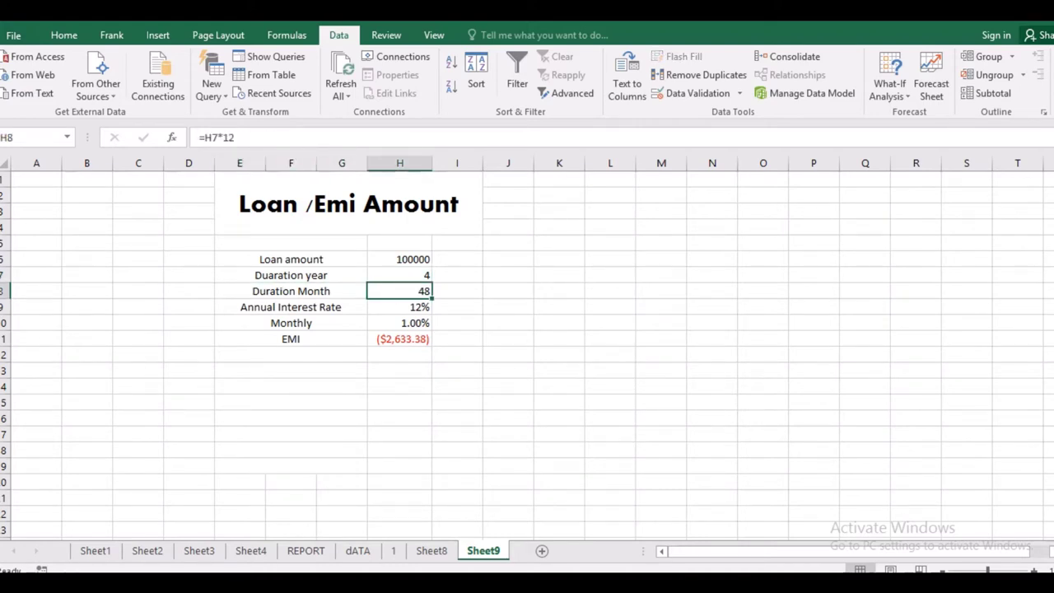
left_click(291, 306)
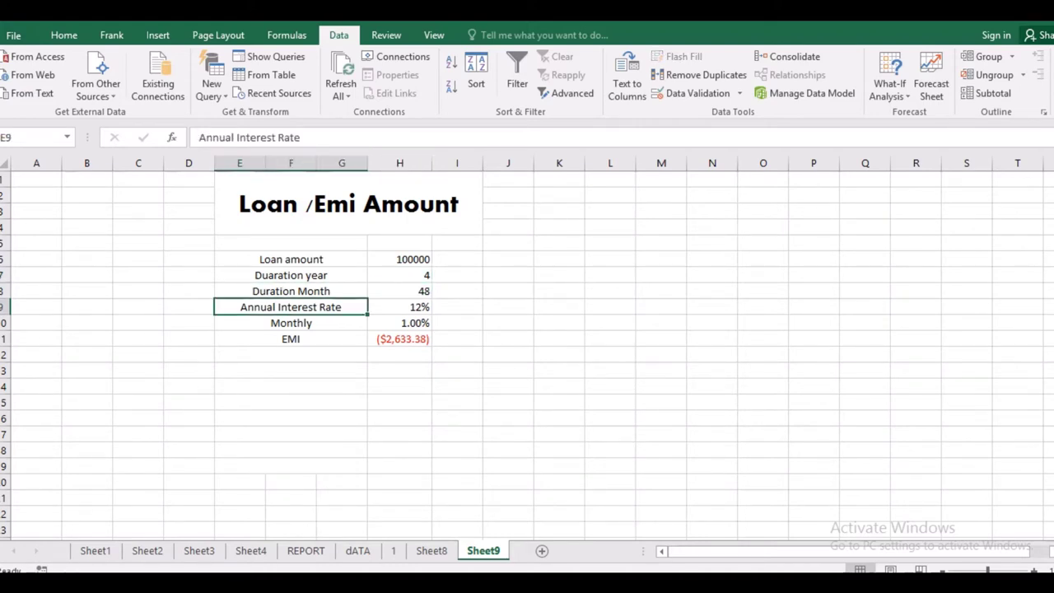
left_click(399, 307)
left_click(291, 323)
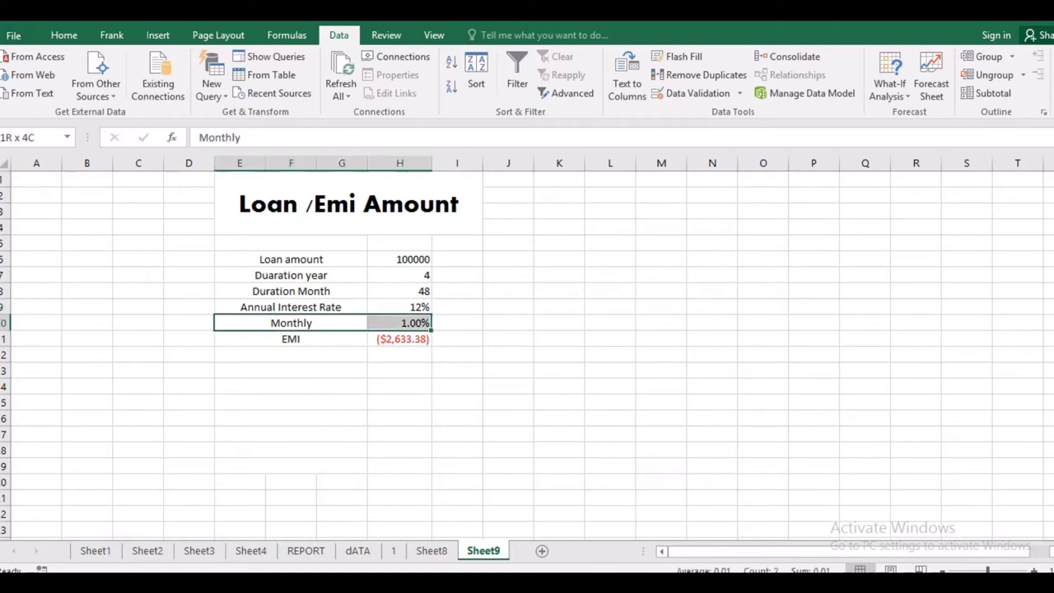
left_click(400, 323)
left_click(291, 354)
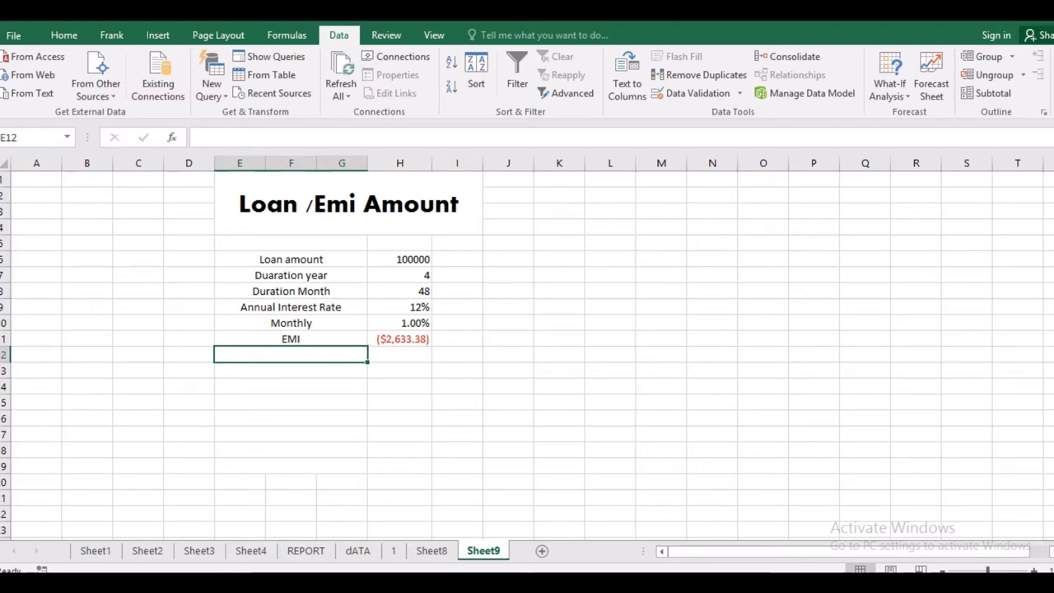
- Goal Seek the EMI in H11 to 1500 by varying H7, yielding 9.20079667 years
left_click(400, 339)
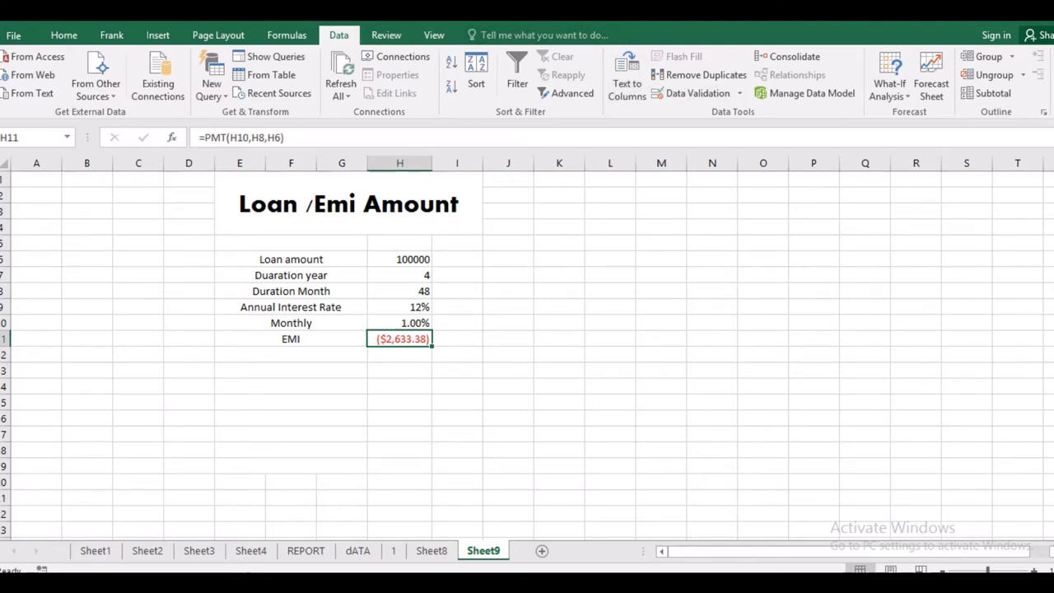
left_click(889, 87)
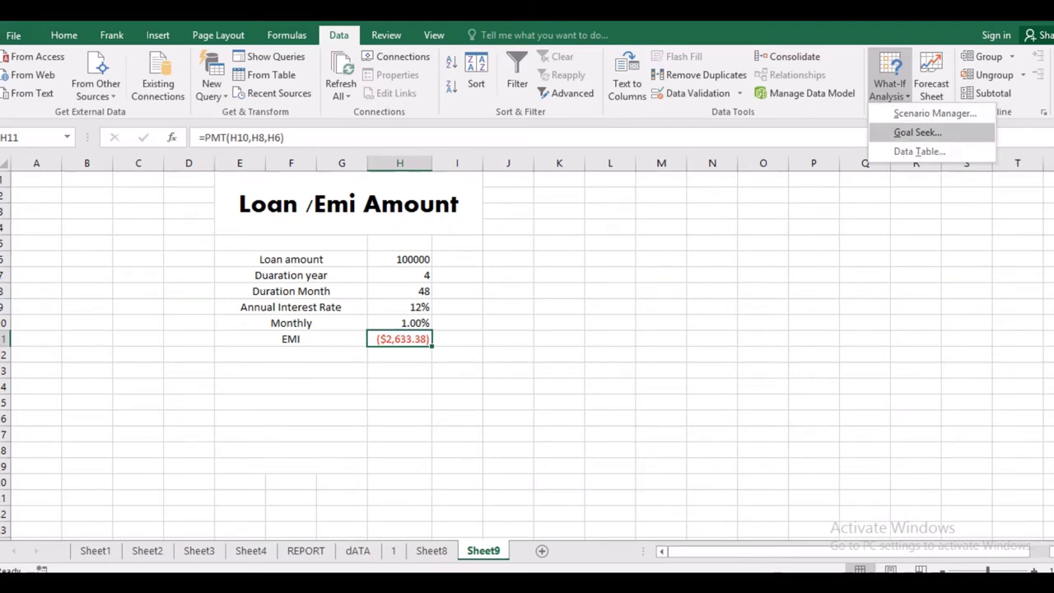
left_click(917, 132)
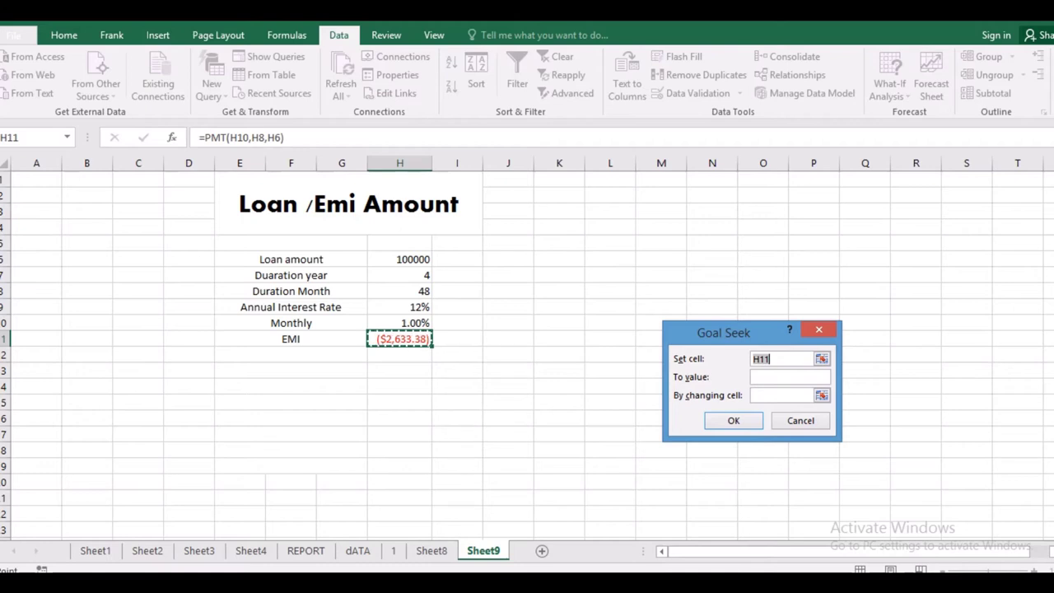
left_click(789, 376)
type("-")
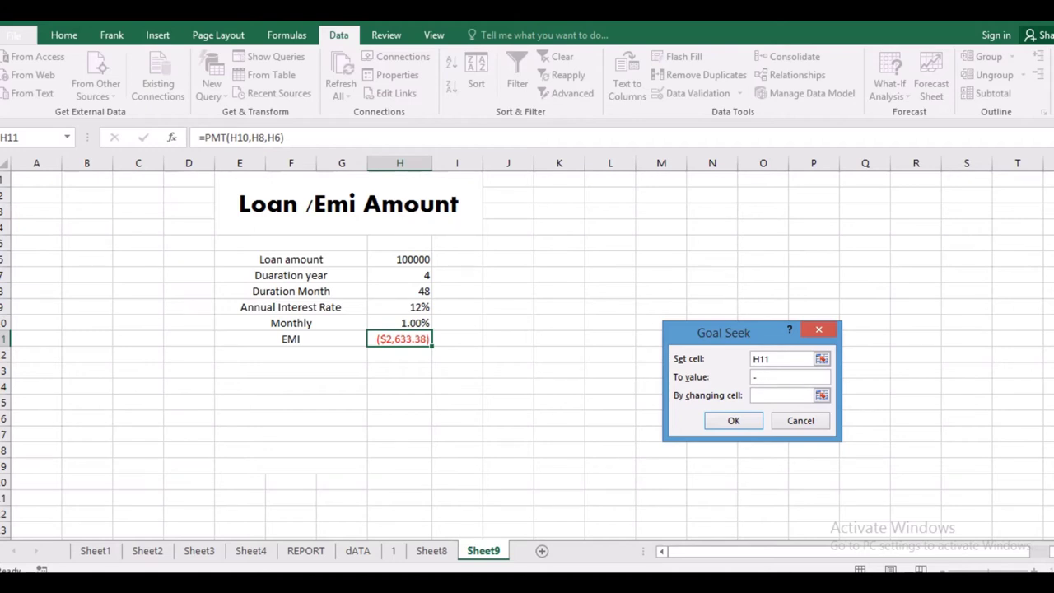
type("15")
type("00")
left_click(782, 396)
left_click(400, 276)
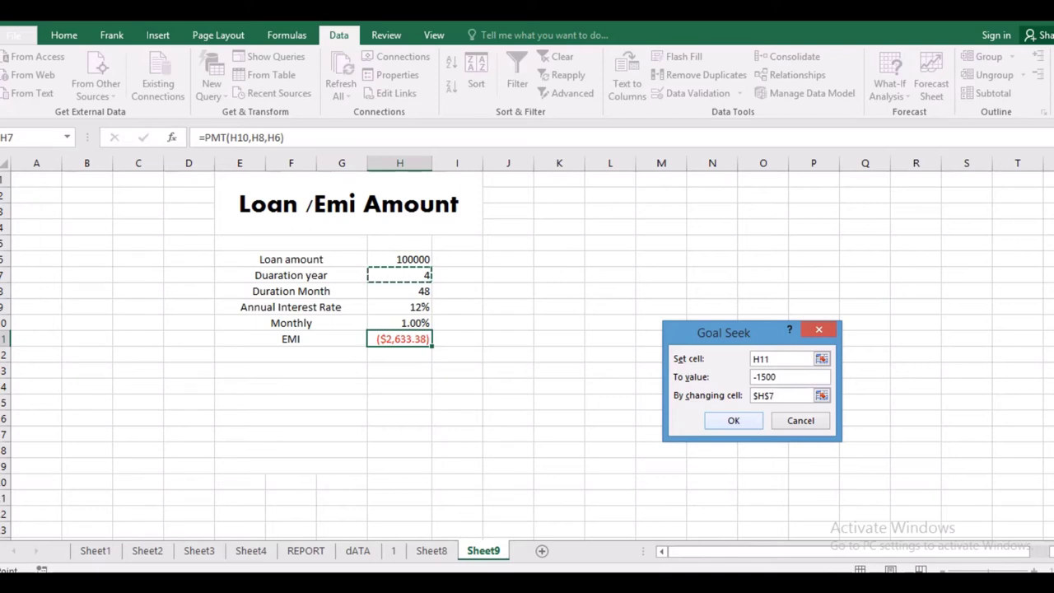
key("Return")
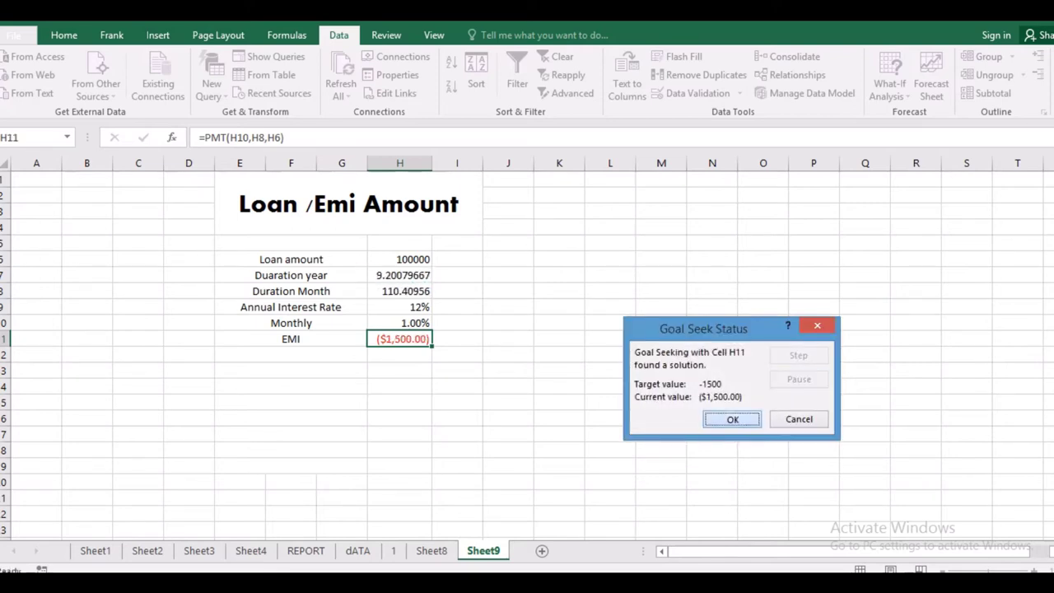
key("Return")
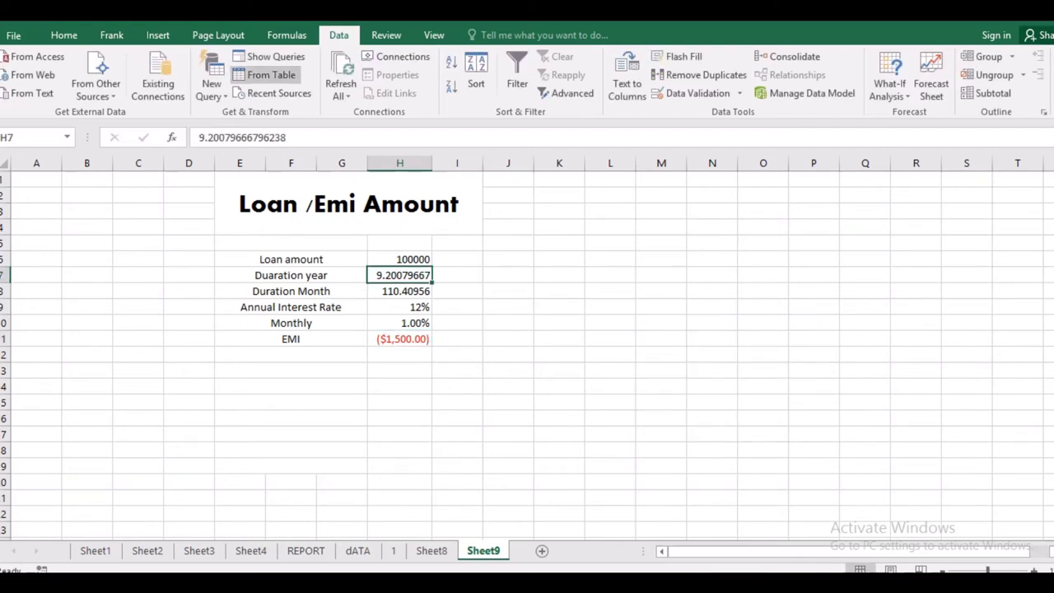
- Give Duration year in H7 the Number format, showing 9.20
left_click(63, 34)
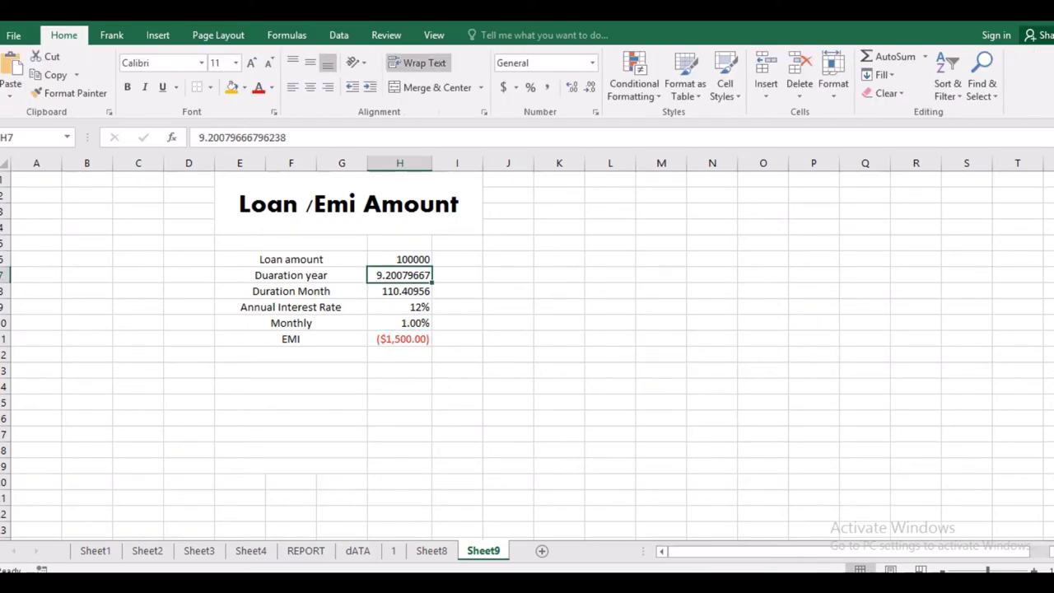
left_click(527, 63)
key("alt+Down")
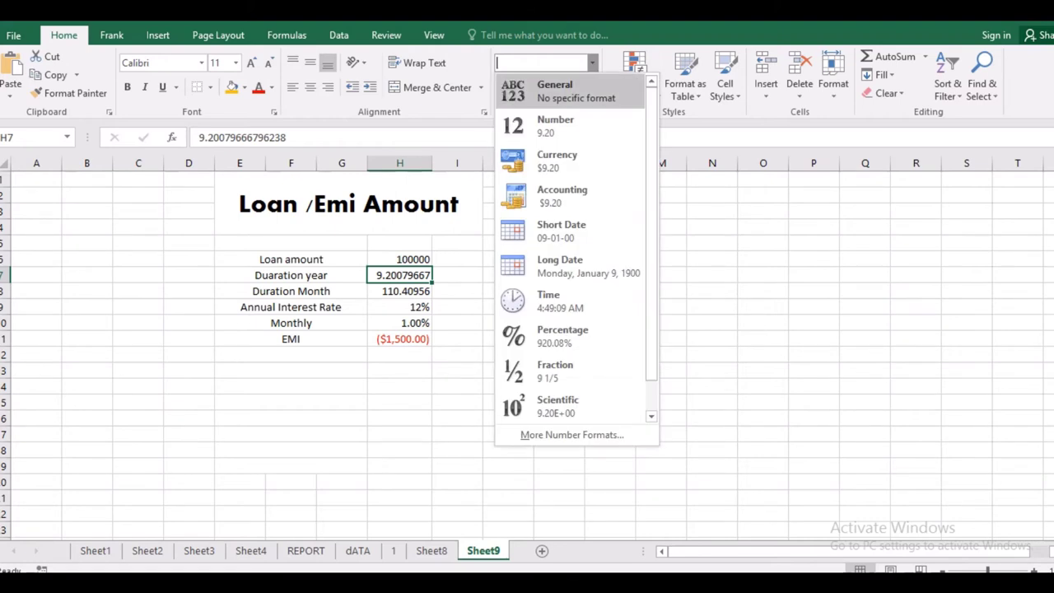
key("Down")
key("Return")
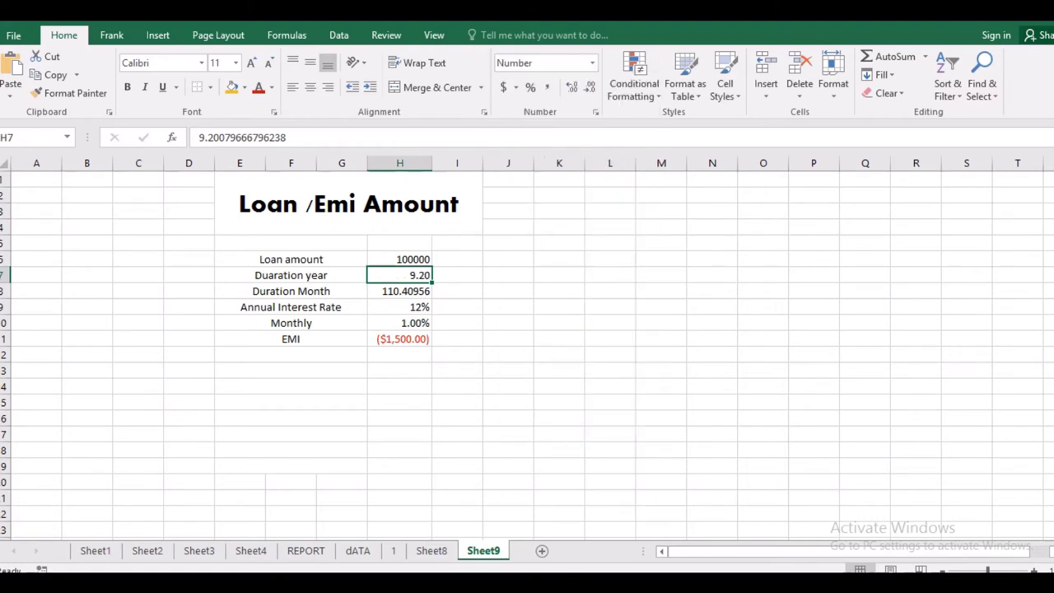
- Format Duration Month in H8 as Number (110.41), undoing an accidental Currency format
key("Down")
key("alt+Down")
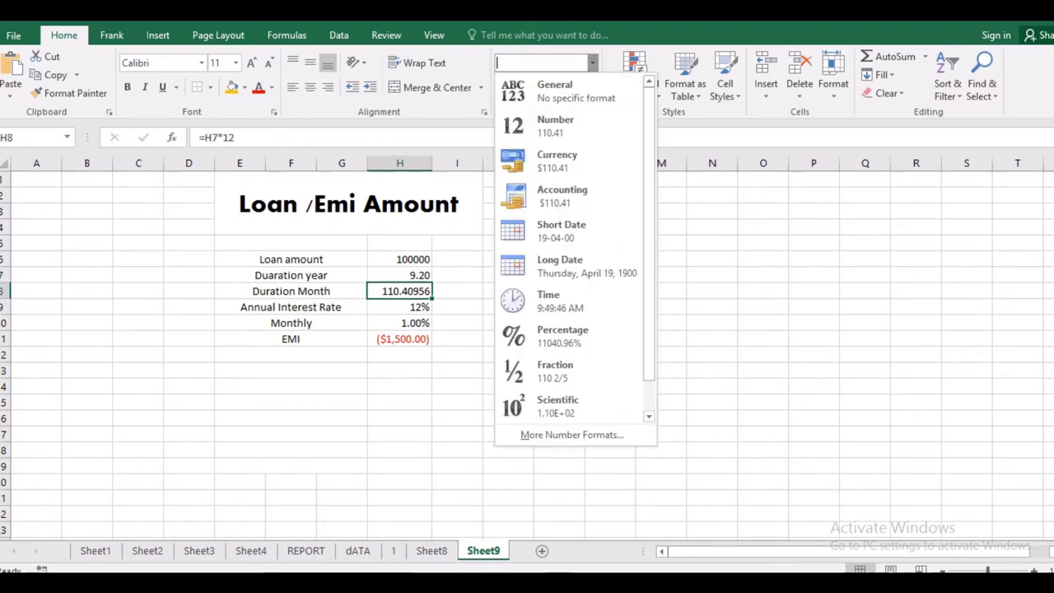
key("Down")
key("Down")
key("Down")
key("Return")
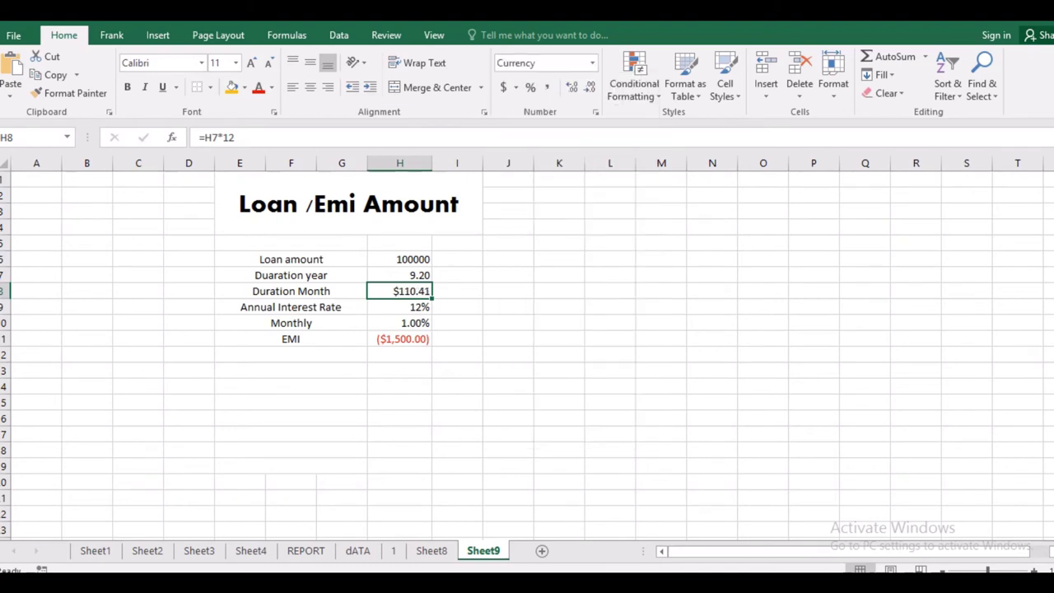
key("ctrl+z")
key("alt+Down")
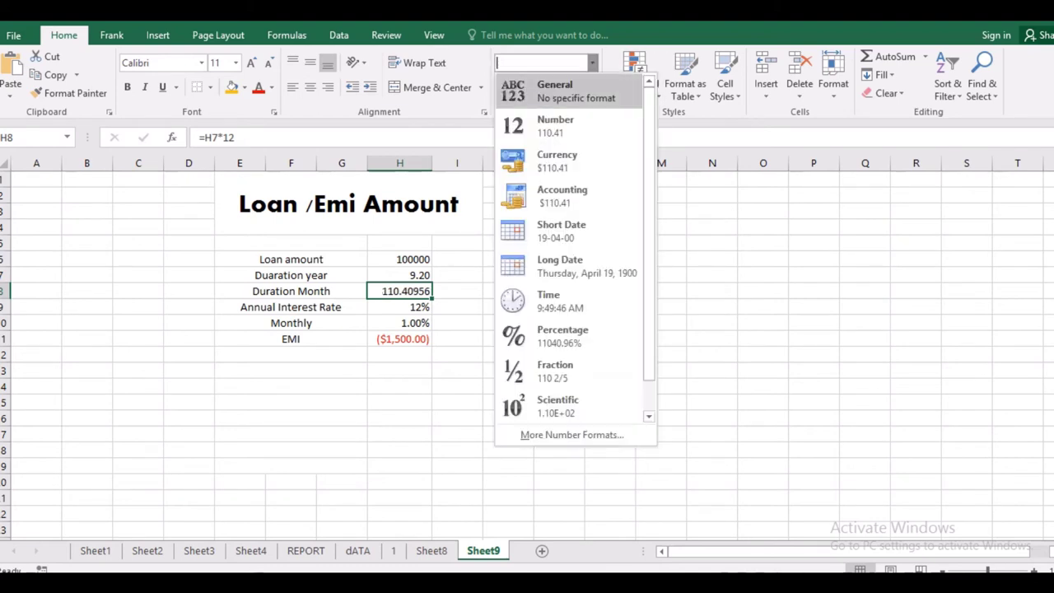
key("Down")
key("Return")
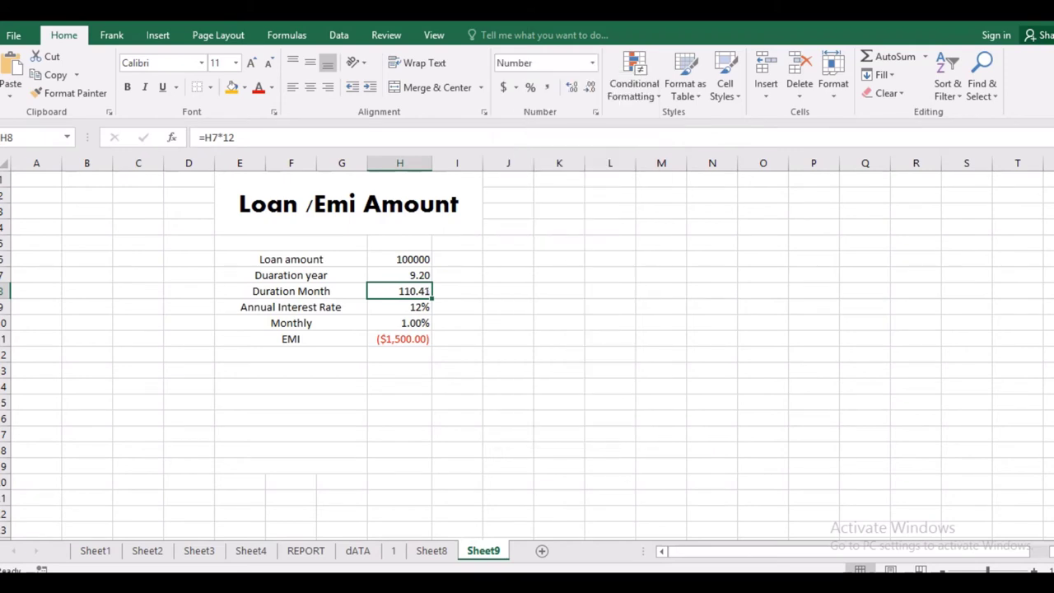
- Check the EMI formula in H11 and the duration value in H7
left_click(400, 339)
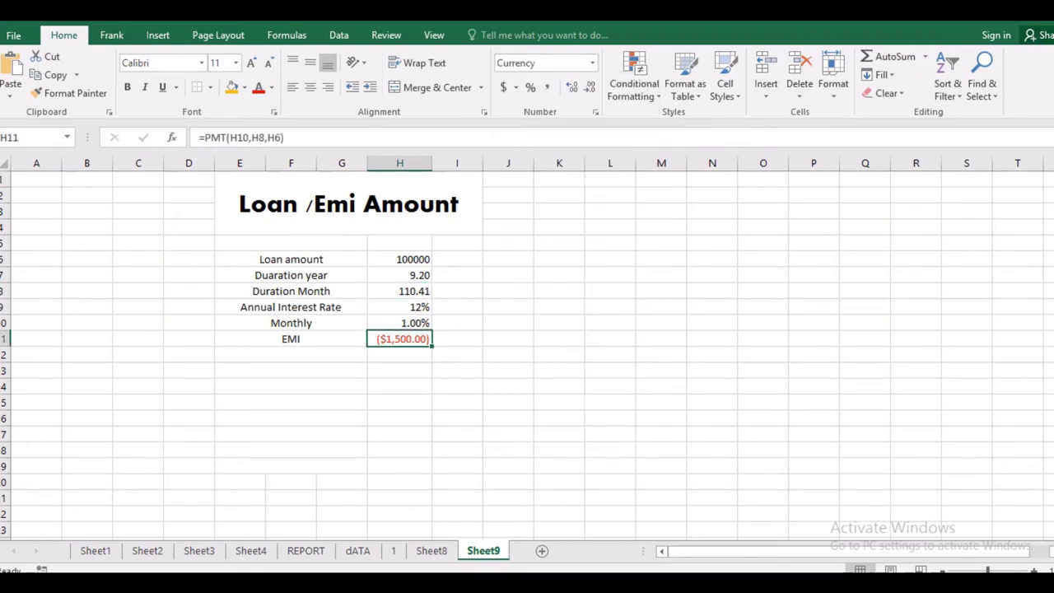
left_click(400, 275)
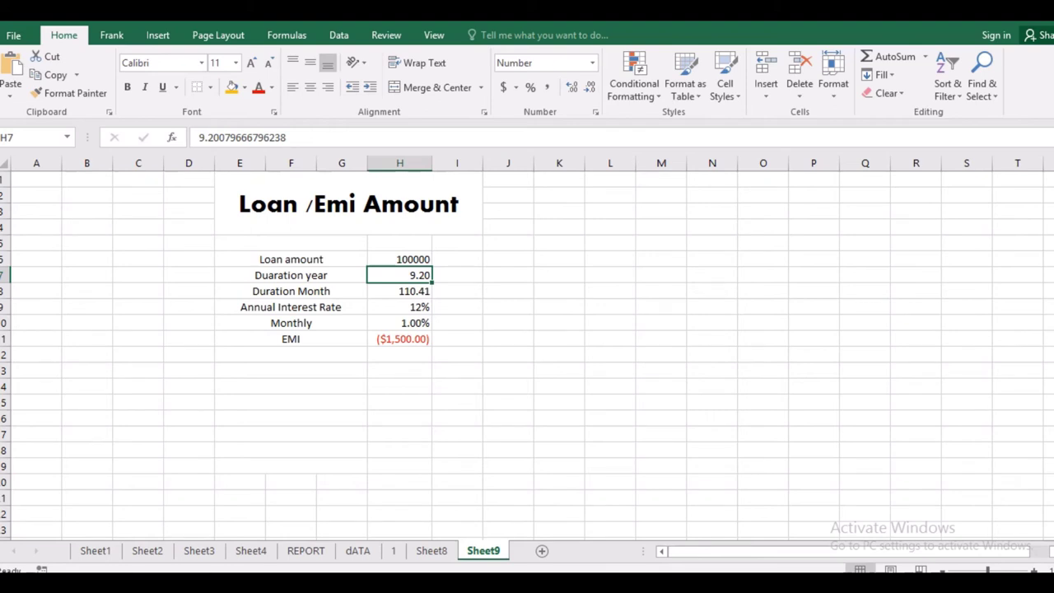
left_click(399, 338)
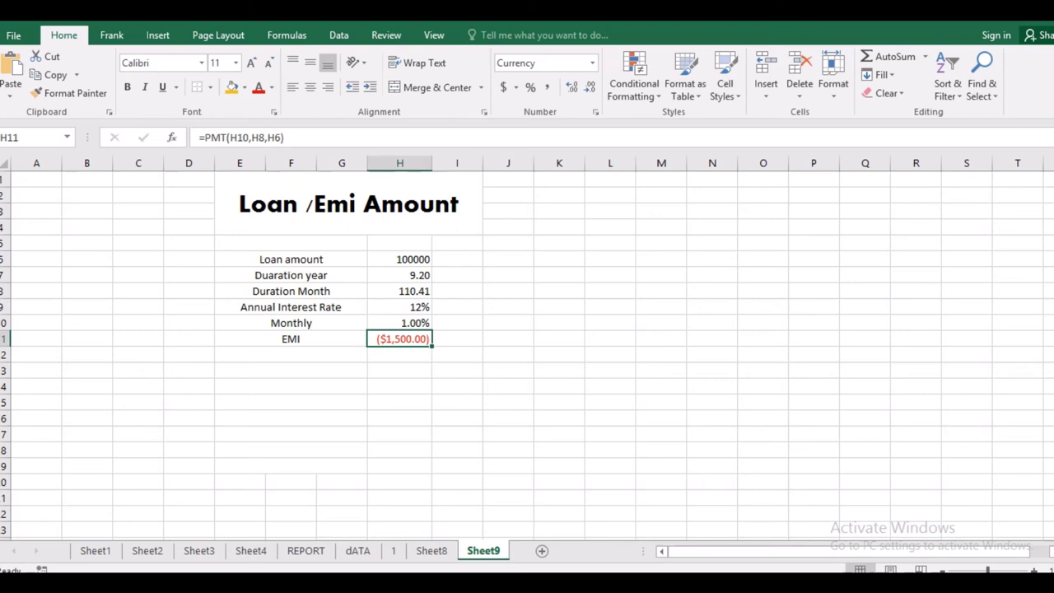
left_click(508, 291)
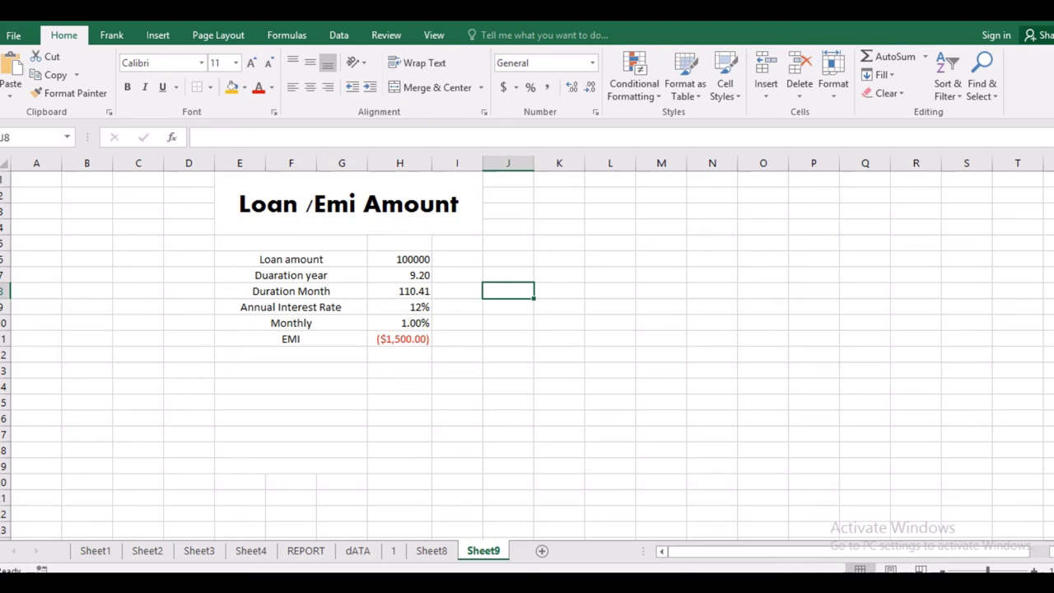
- Apply All Borders to the loan table E6:H12 and check the bordered cells
left_click(509, 339)
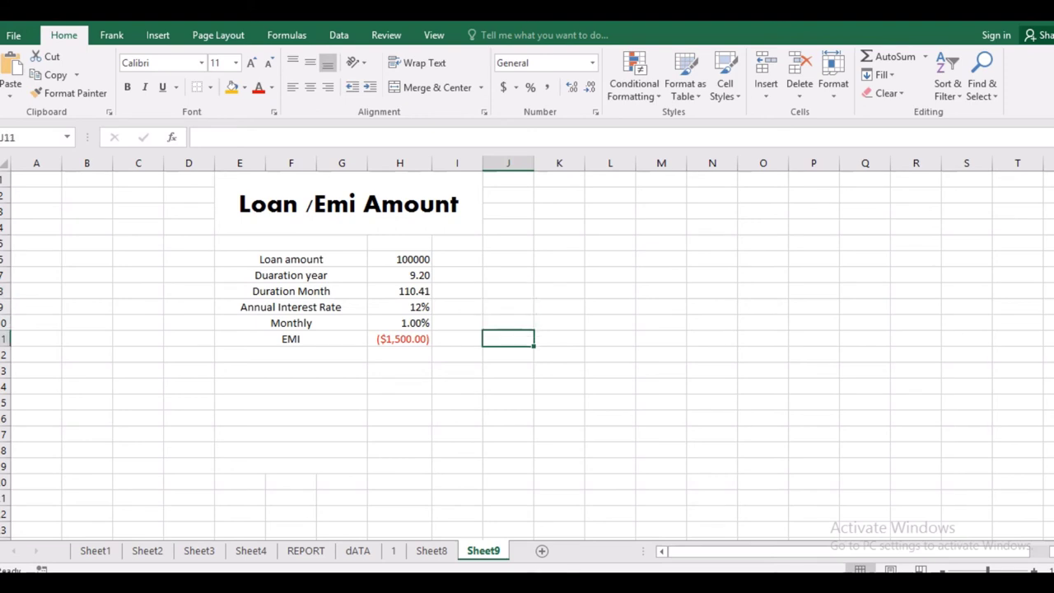
left_click(457, 306)
left_click_drag(291, 259, 400, 355)
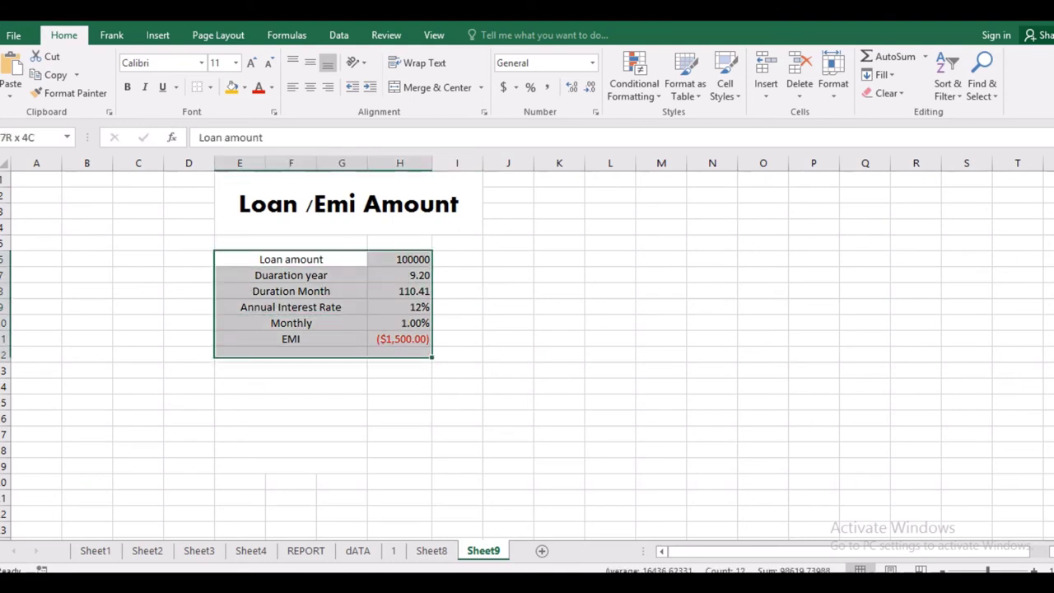
left_click(210, 88)
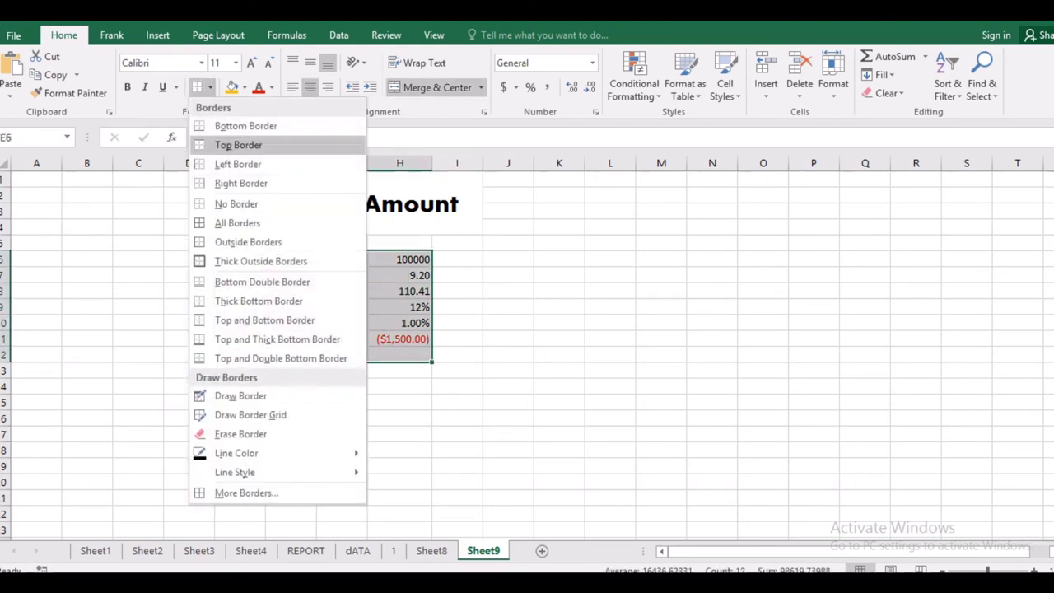
left_click(235, 221)
left_click(457, 307)
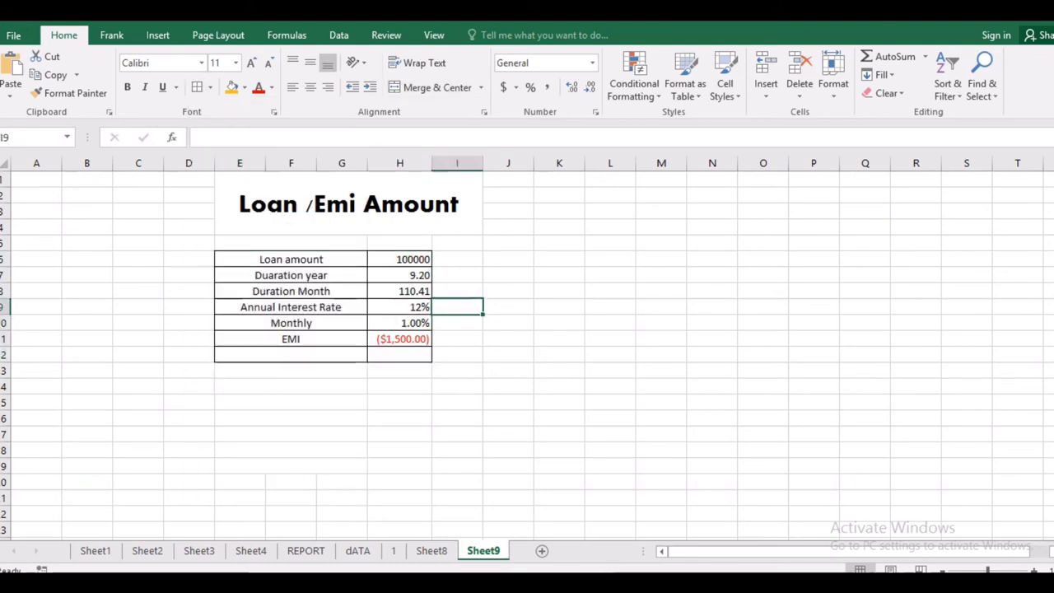
left_click(509, 275)
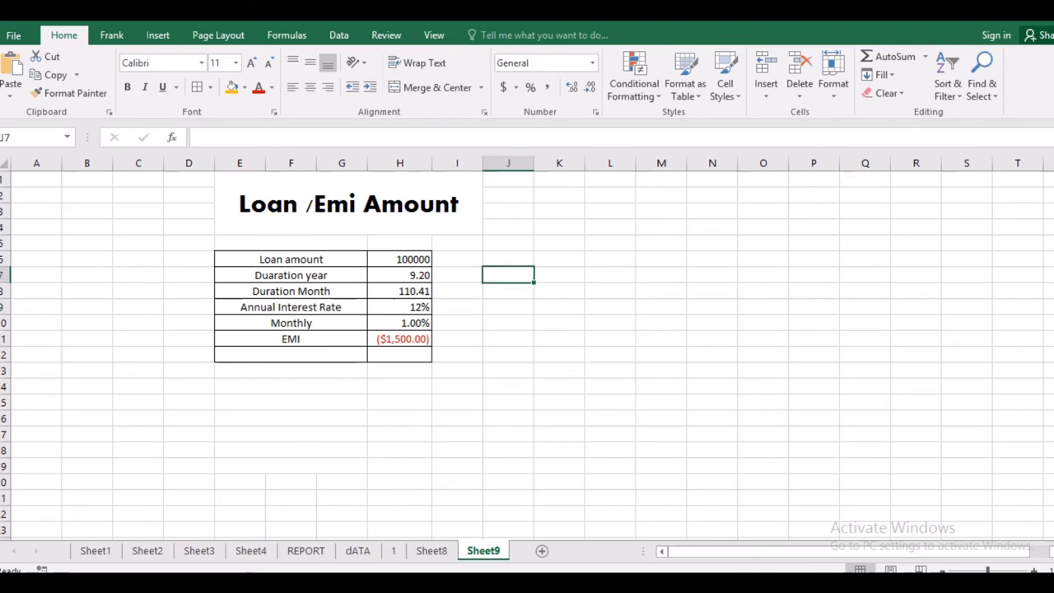
left_click(457, 258)
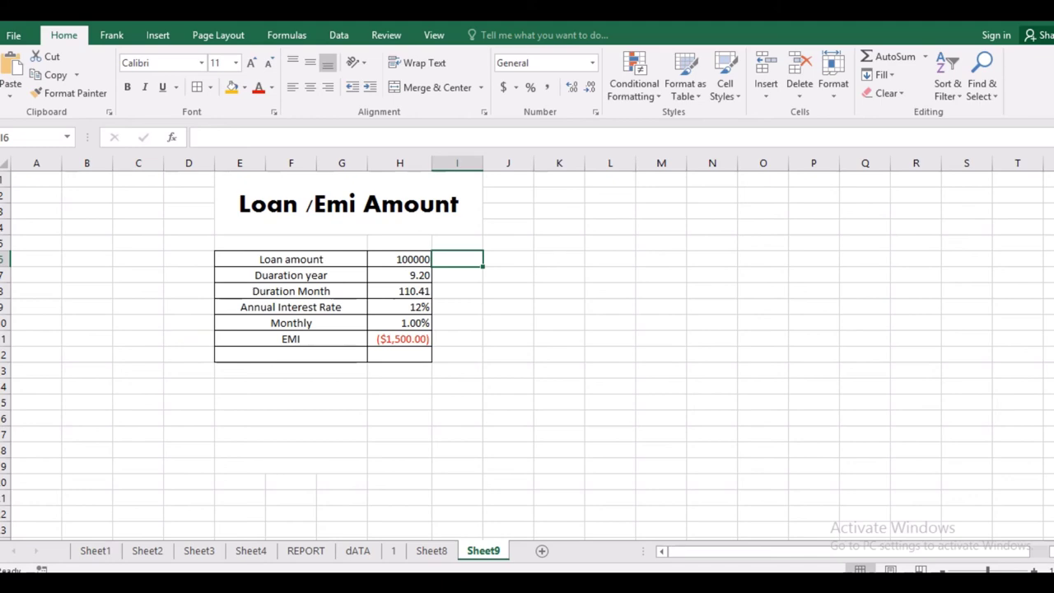
left_click(509, 323)
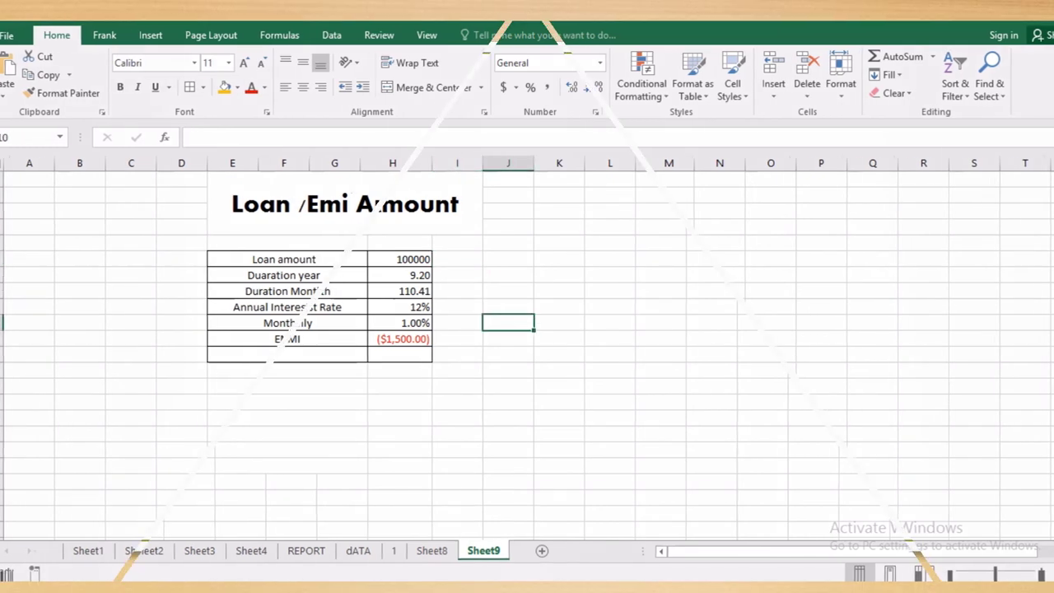